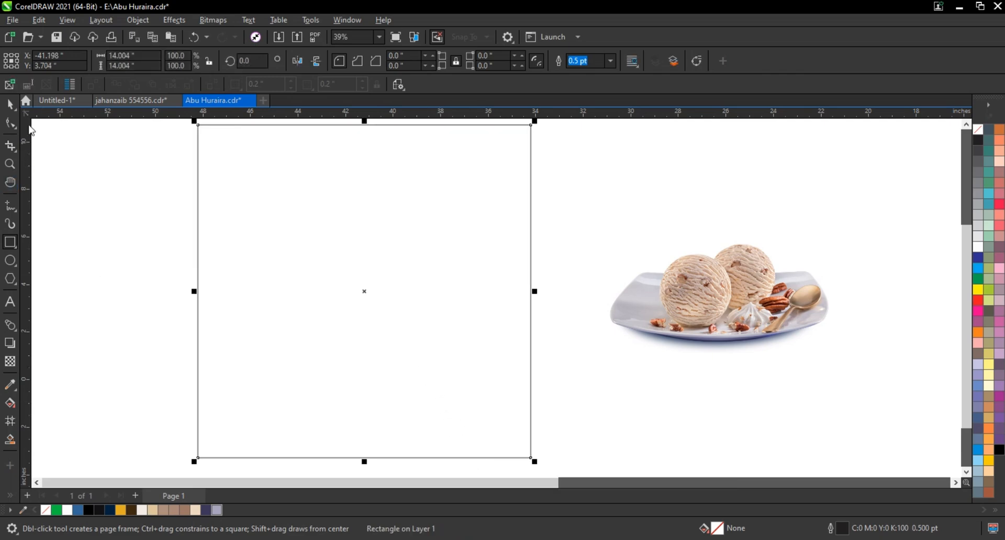
Fill the empty square with the lavender-grey document colour (R166 G165 B189)
click(17, 111)
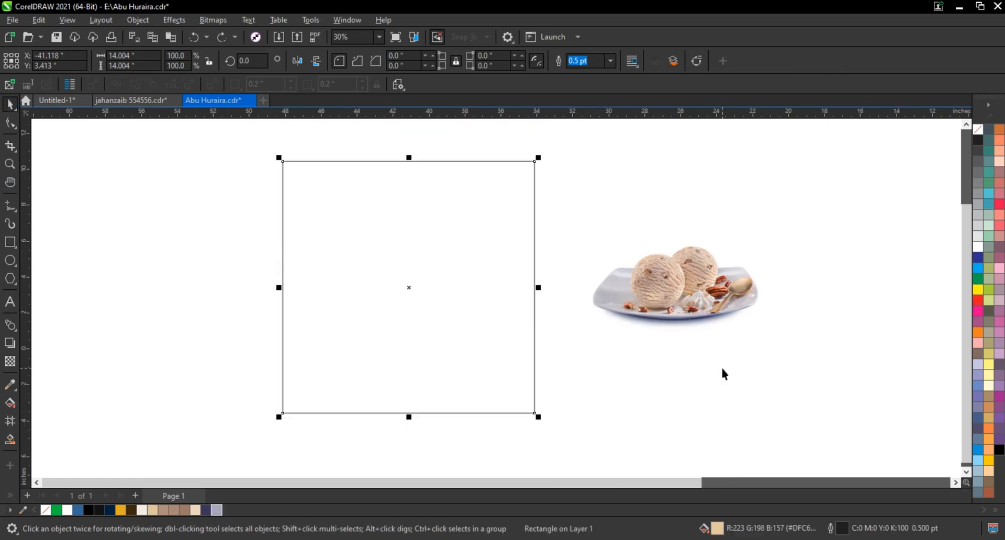
click(720, 366)
click(467, 322)
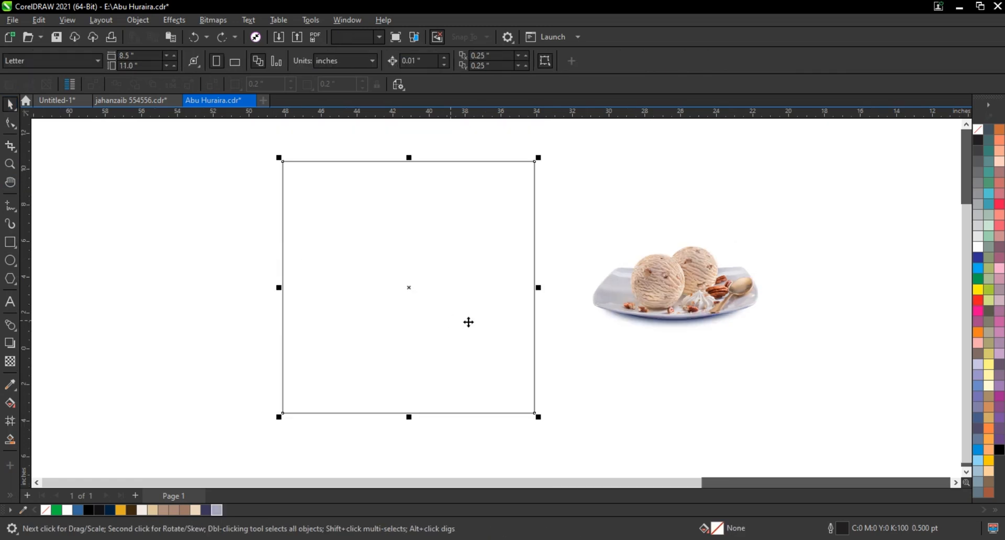
click(218, 510)
click(684, 374)
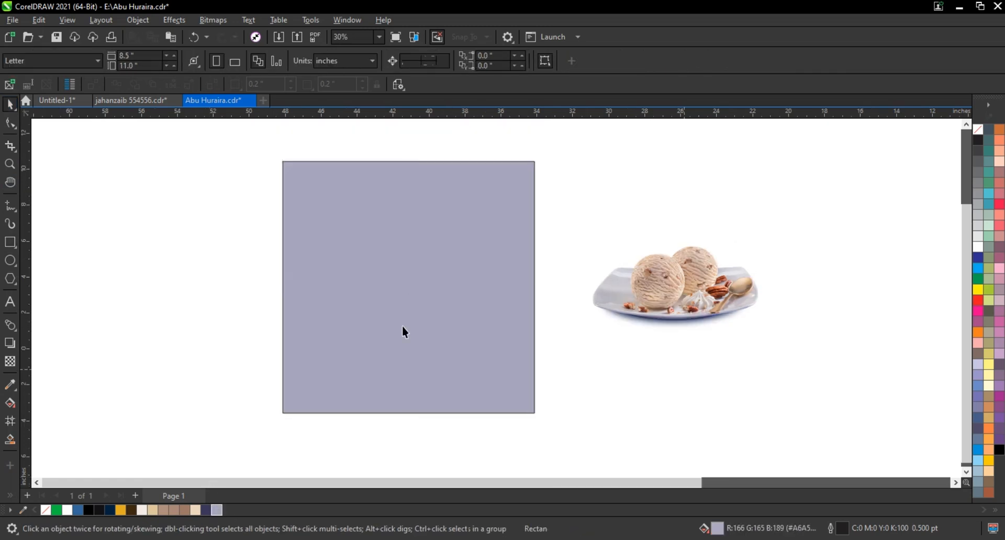
Make a full-height copy of the square narrowed about its centre to a strip about 2 inches wide
click(405, 323)
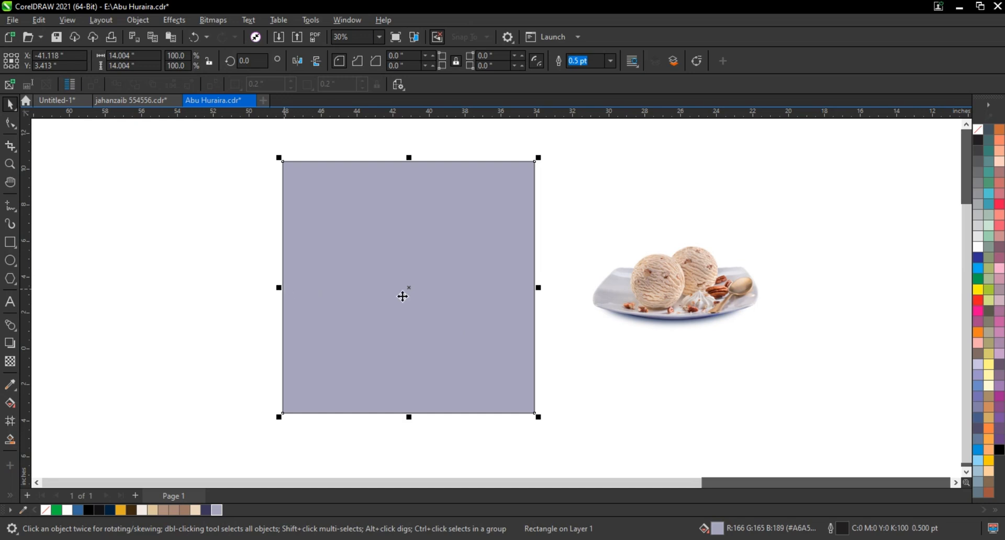
drag(538, 288, 429, 297)
right_click(429, 297)
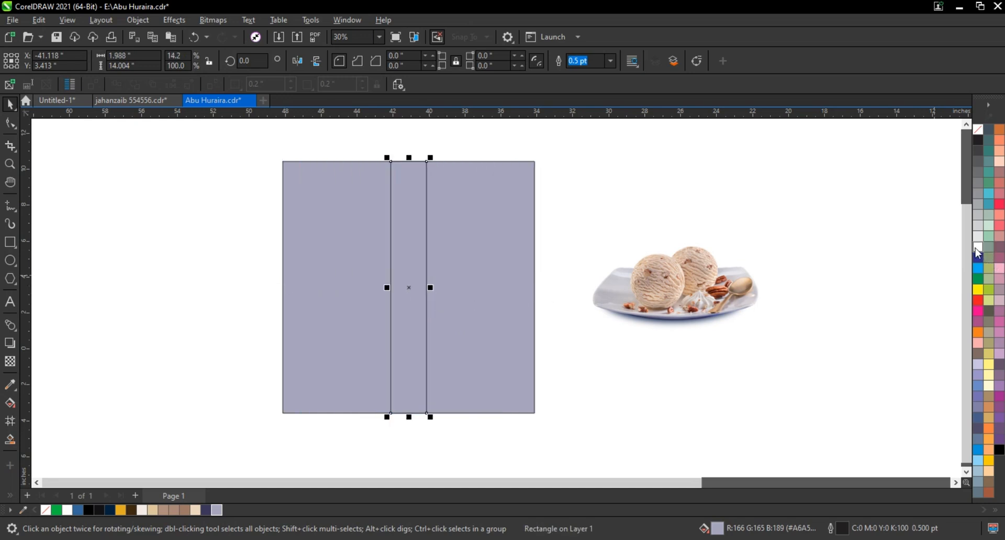
Lighten the central strip to R207 G207 B220 by mixing in white and remove its outline
click(976, 248)
ctrl+click(976, 248)
ctrl+click(977, 248)
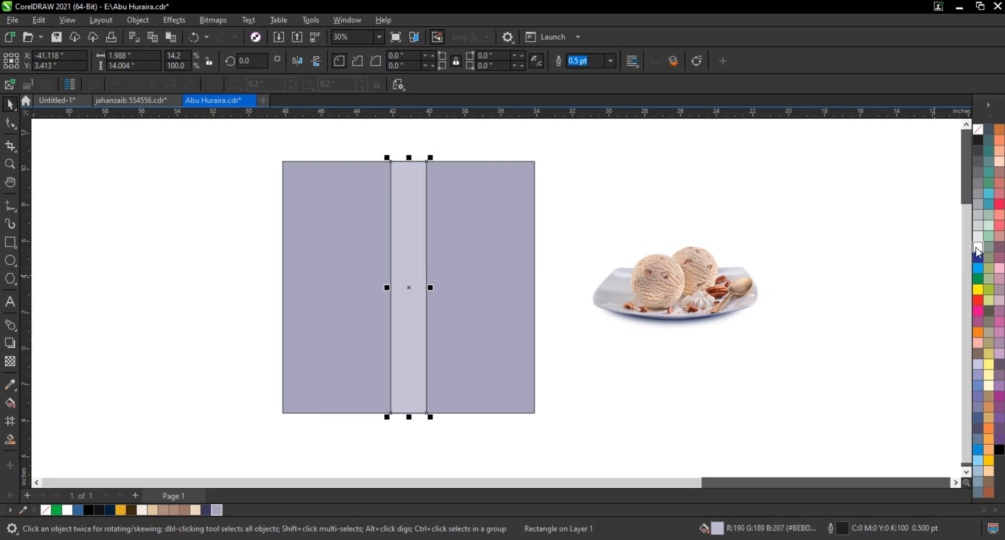
click(762, 247)
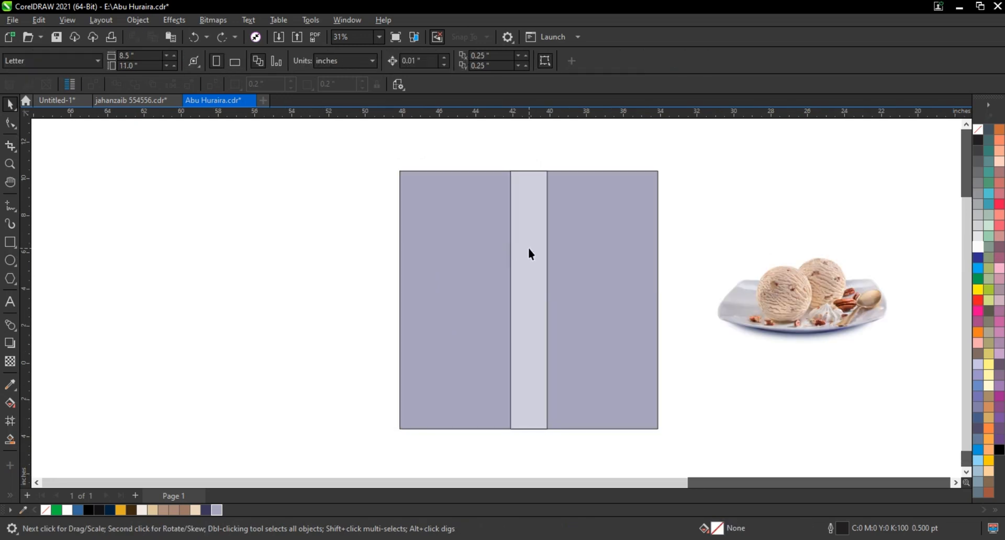
click(528, 248)
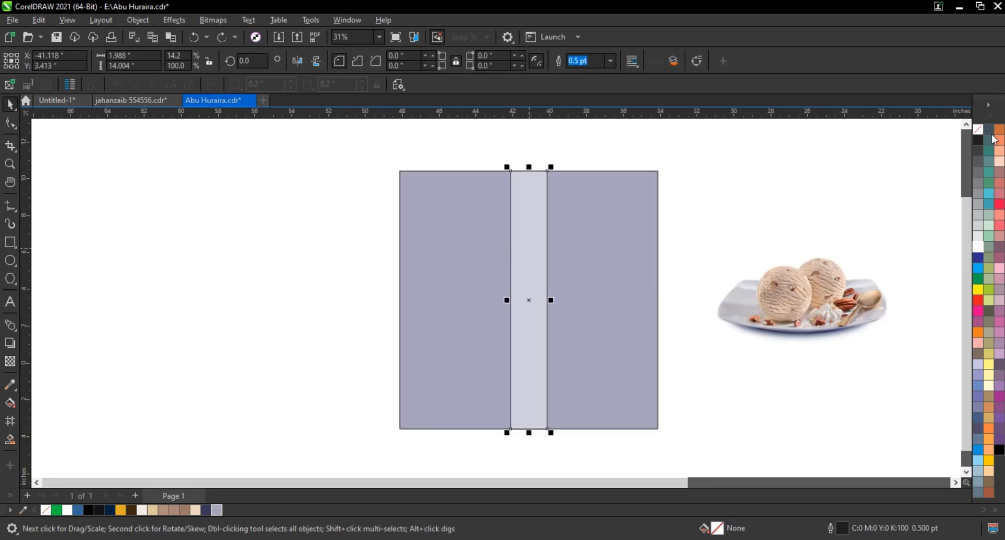
right_click(983, 134)
click(961, 138)
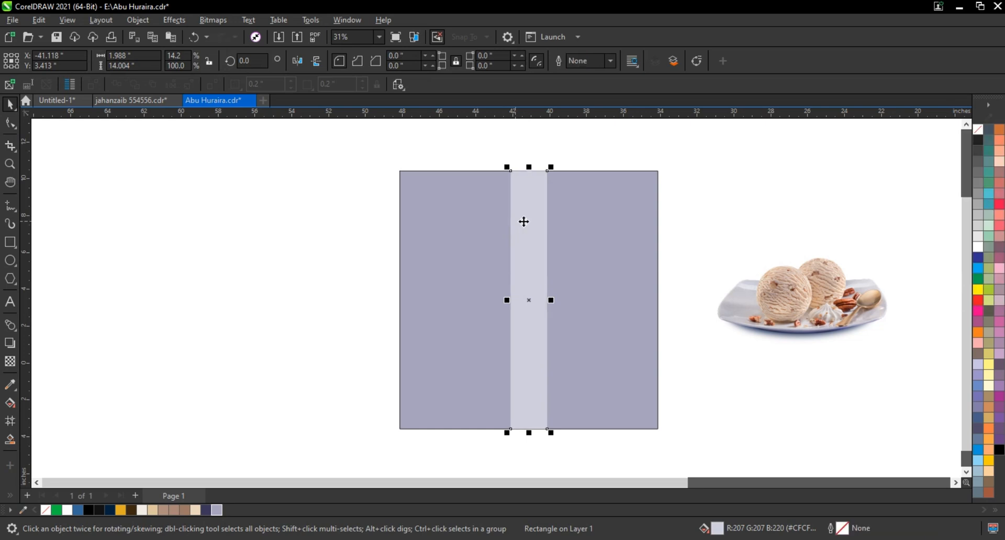
Move the strip near the square's right edge and repeat evenly spaced copies leftward until seven strips extend past the left edge
click(611, 226)
drag(609, 221, 586, 225)
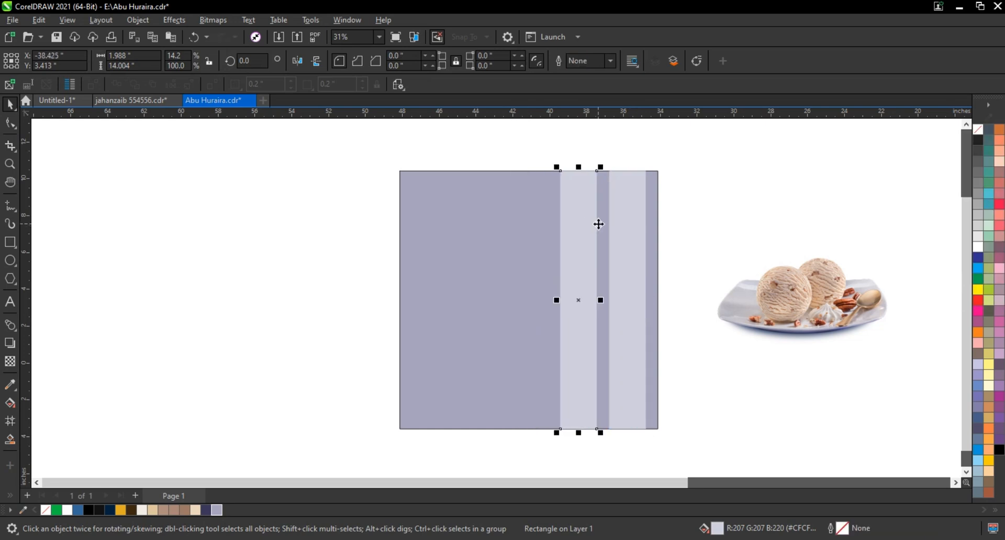
key(ctrl+r)
key(ctrl+r)
key(ctrl+r)
key(ctrl+r)
key(ctrl+r)
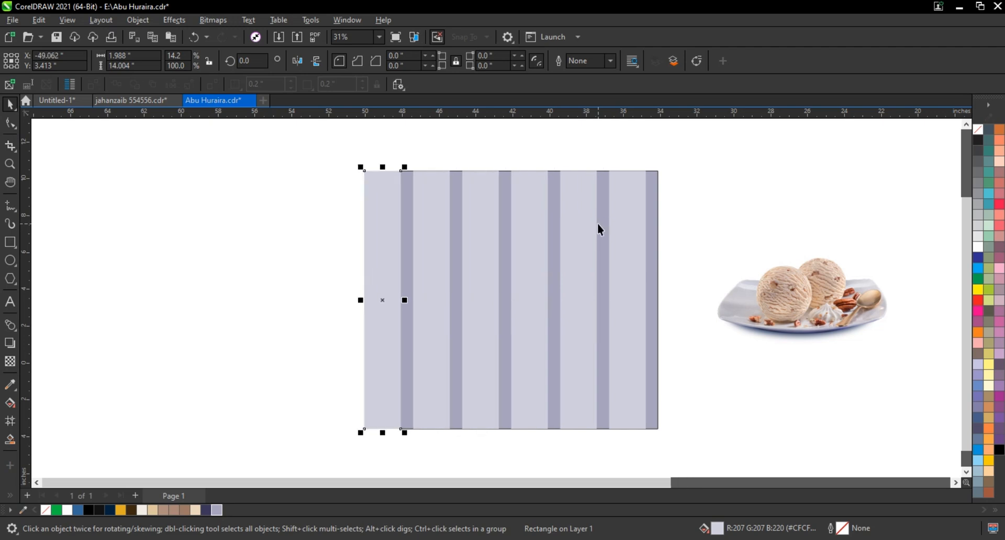
Combine all seven strips into one curve and centre it horizontally on the square
drag(253, 142, 648, 442)
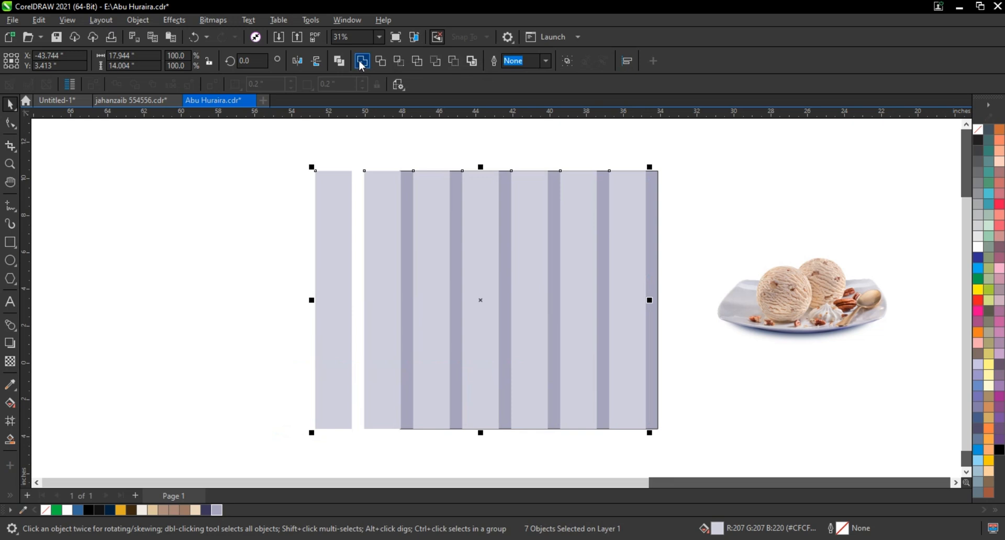
key(ctrl+l)
shift+click(650, 234)
key(c)
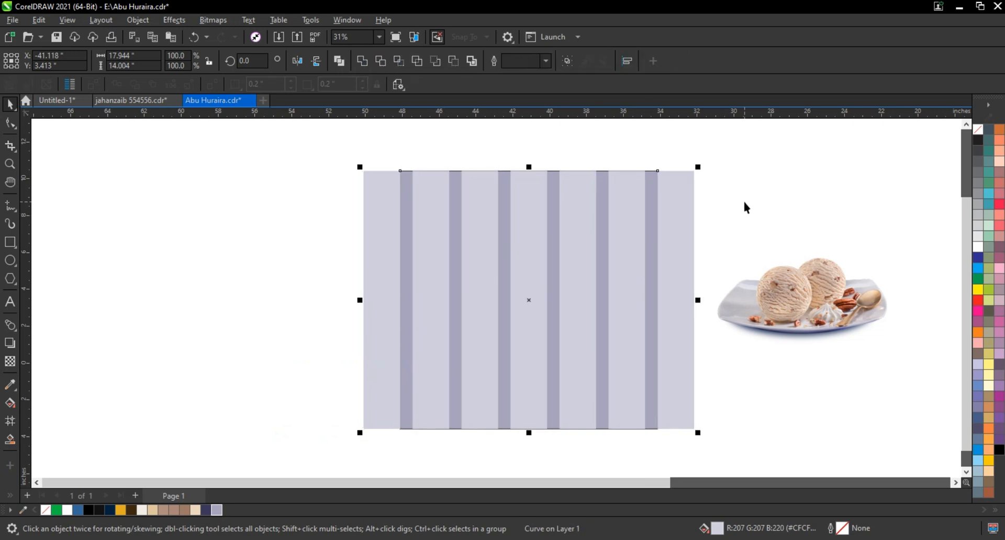
click(745, 204)
Add perspective to the combined strips, pulling both bottom corners inward symmetrically so the stripes fan out toward the top
click(683, 213)
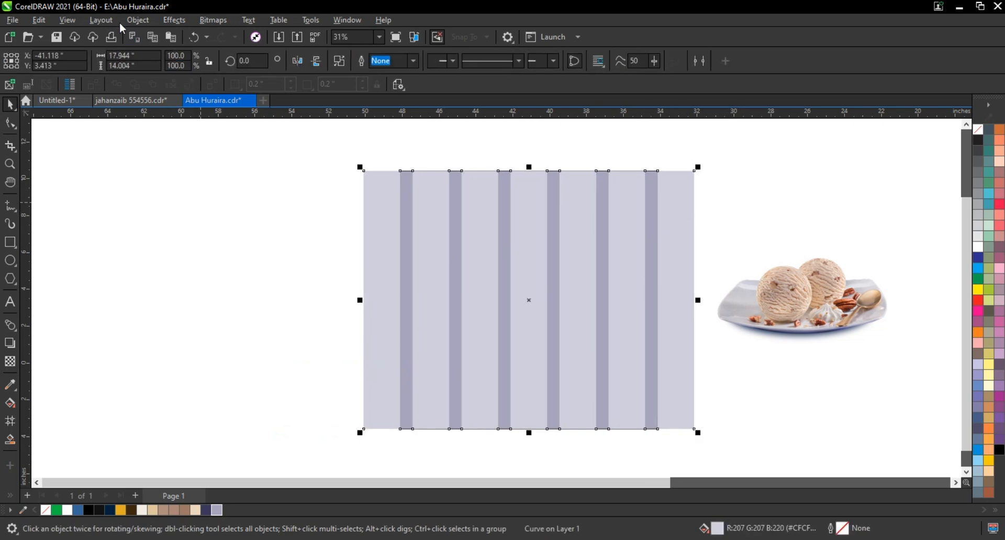
click(138, 20)
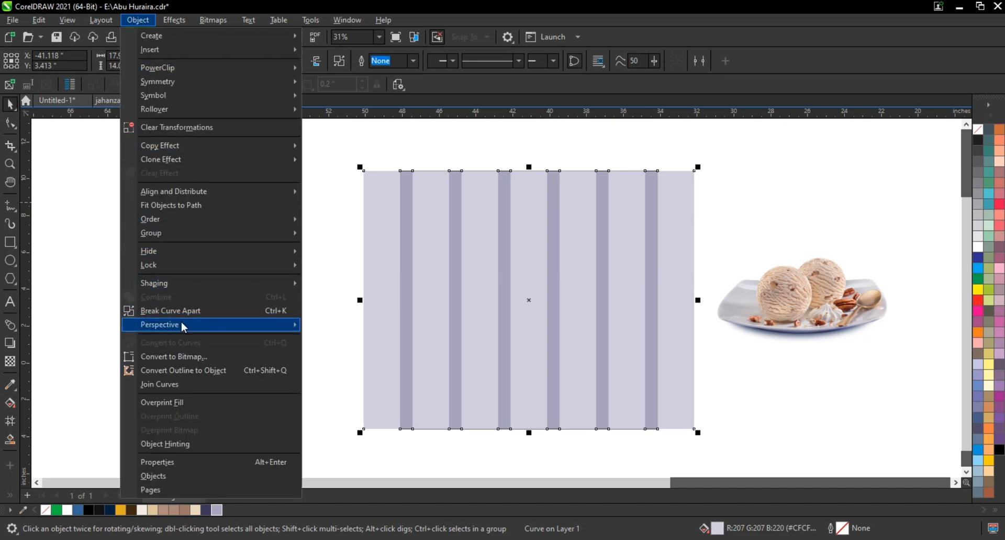
mouse_move(183, 327)
click(323, 329)
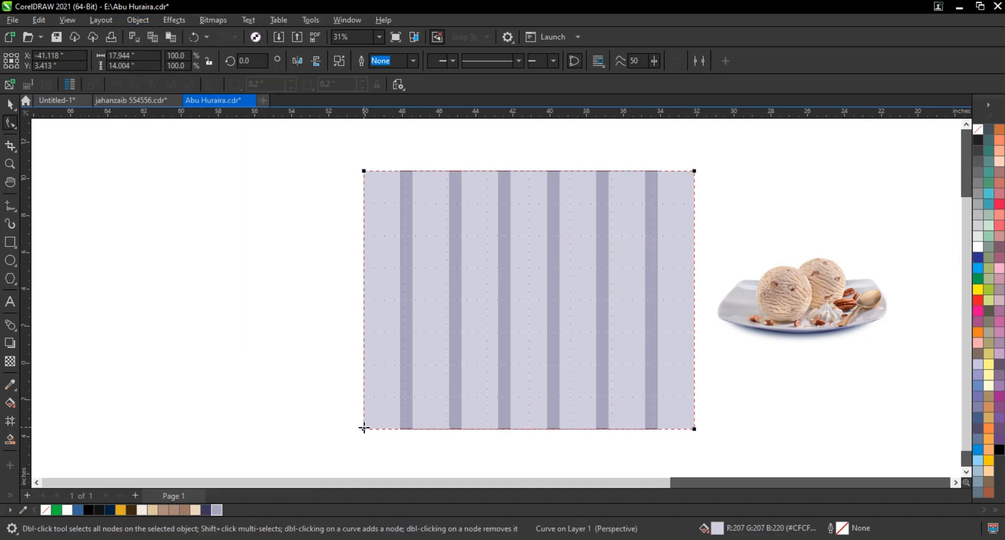
drag(460, 432, 466, 431)
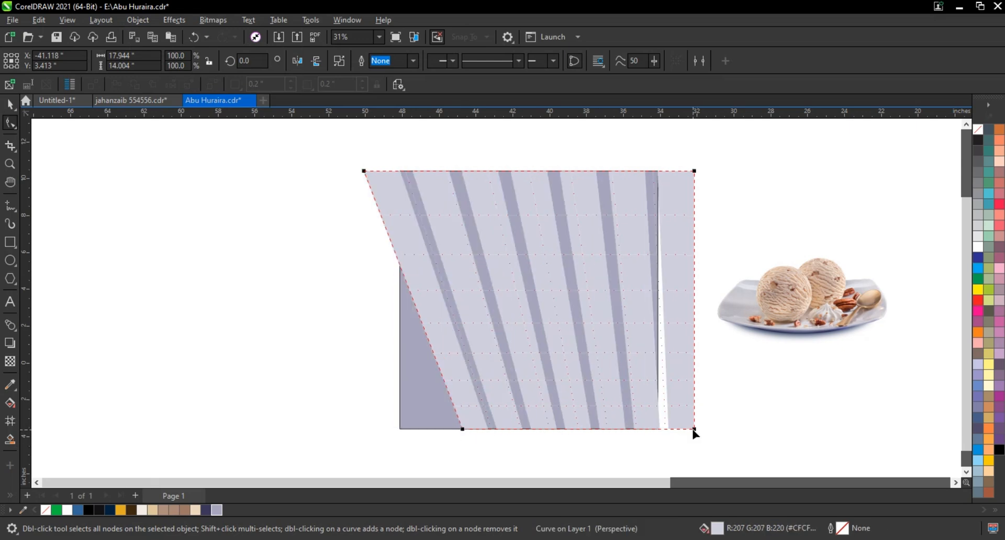
drag(618, 429, 592, 429)
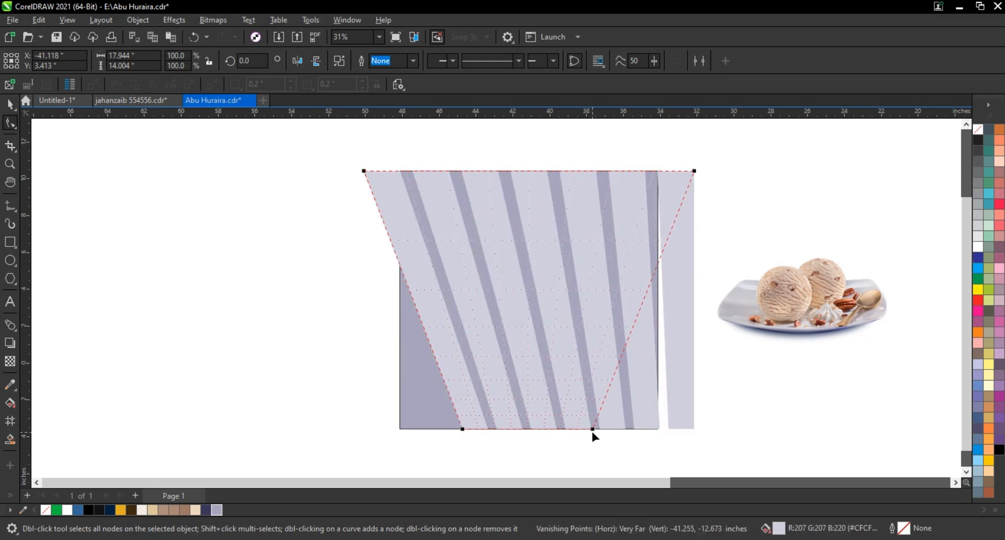
click(11, 106)
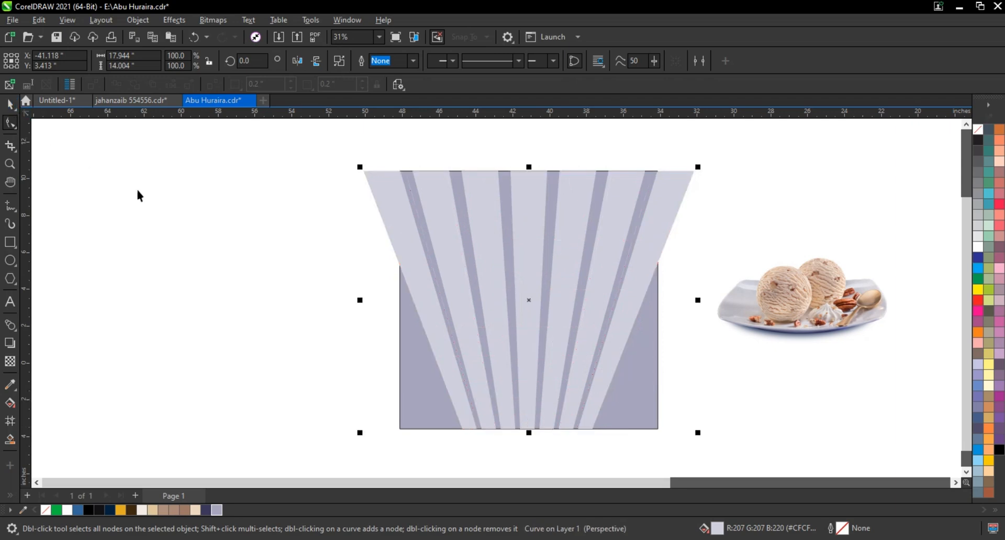
click(137, 195)
Apply a vertical linear transparency to the rays so they fade out toward the lower part of the square
click(523, 281)
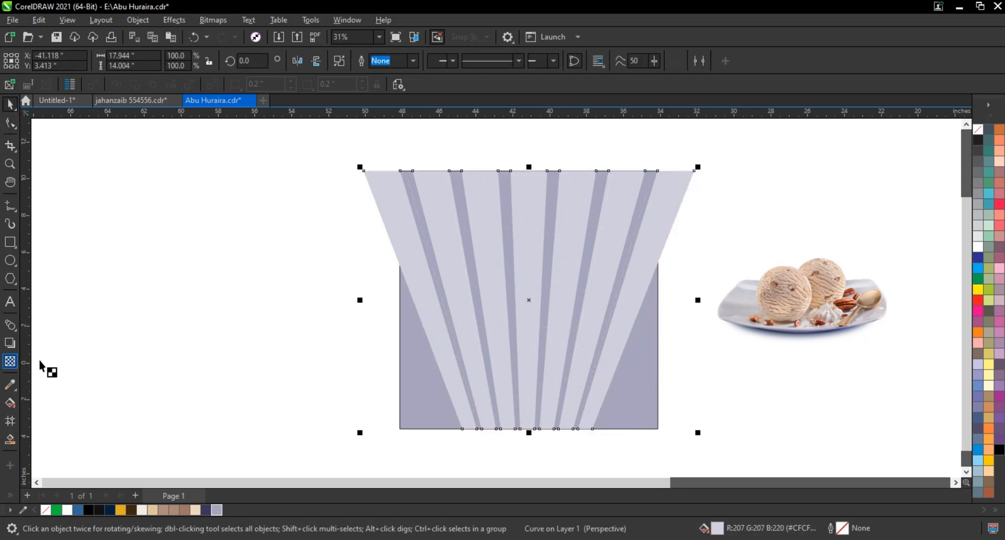
drag(527, 189, 525, 355)
drag(526, 190, 526, 169)
drag(524, 355, 524, 365)
click(13, 107)
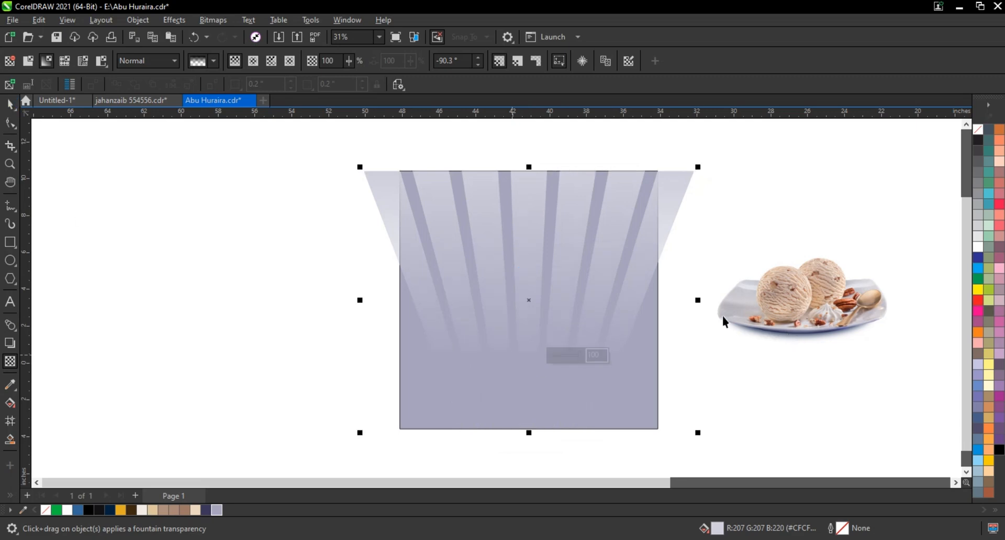
Widen the rays symmetrically to 106% and PowerClip them inside the square
drag(698, 298, 707, 296)
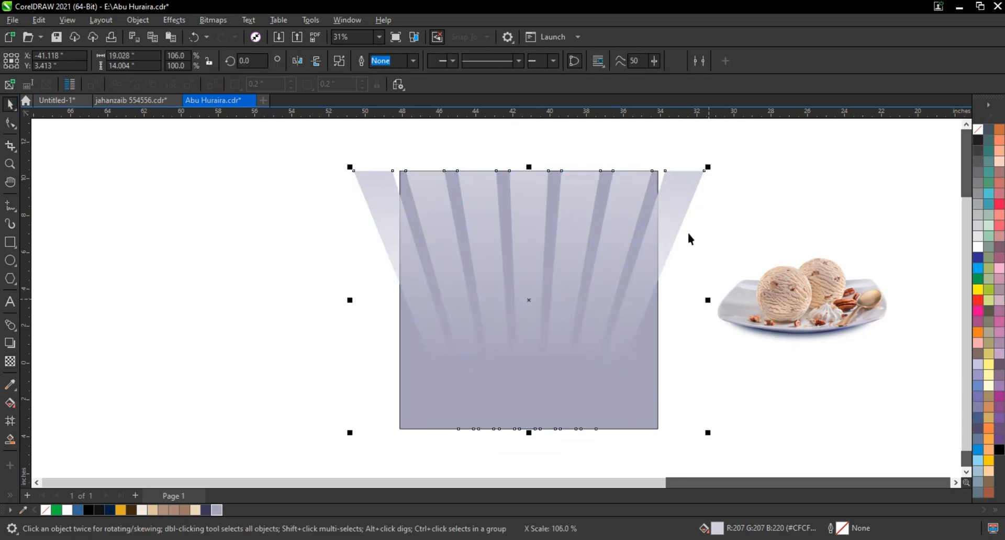
right_click(674, 224)
click(719, 322)
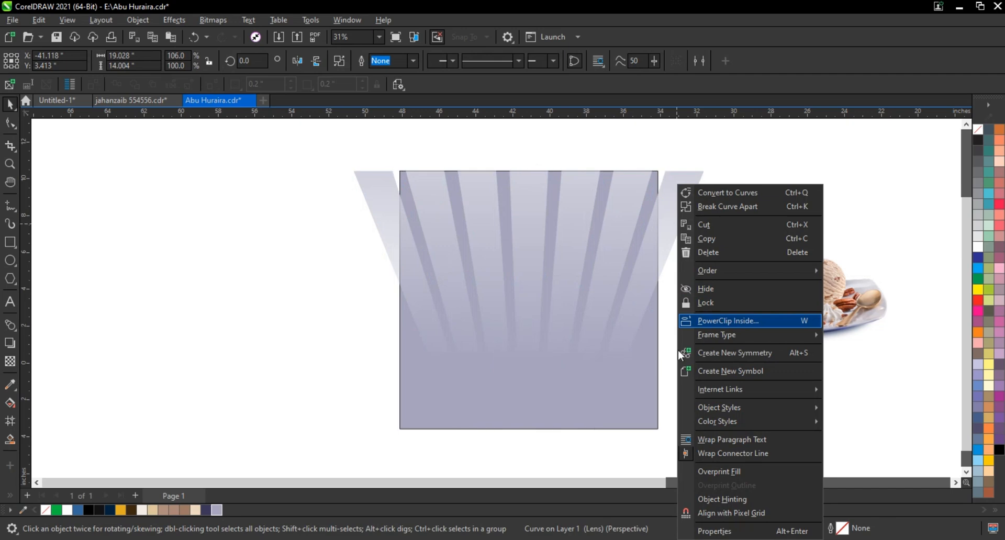
click(650, 356)
click(692, 372)
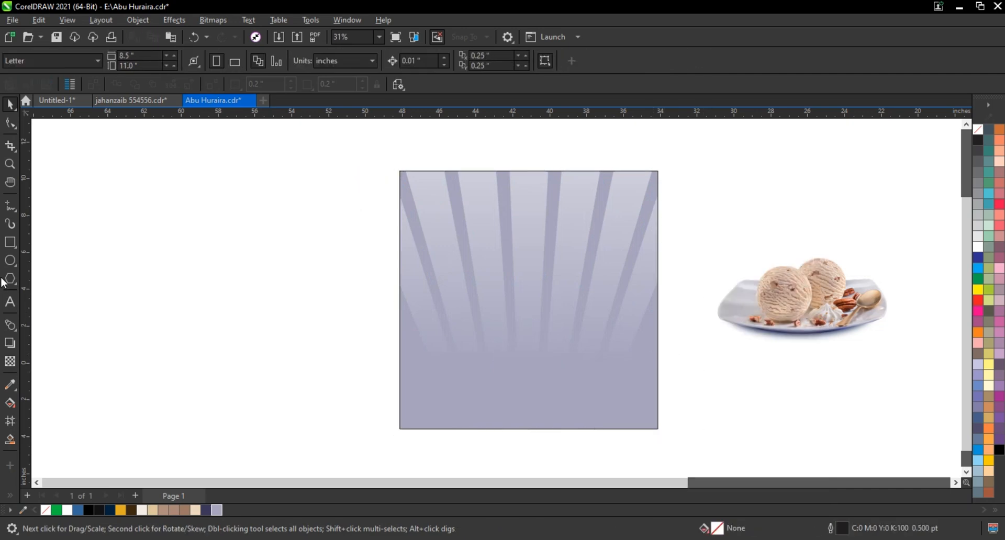
Smart-fill the overlap of the square's lower part with a rectangle about 16.5 × 5.3 inches, and delete that rectangle
click(9, 242)
drag(364, 341, 668, 438)
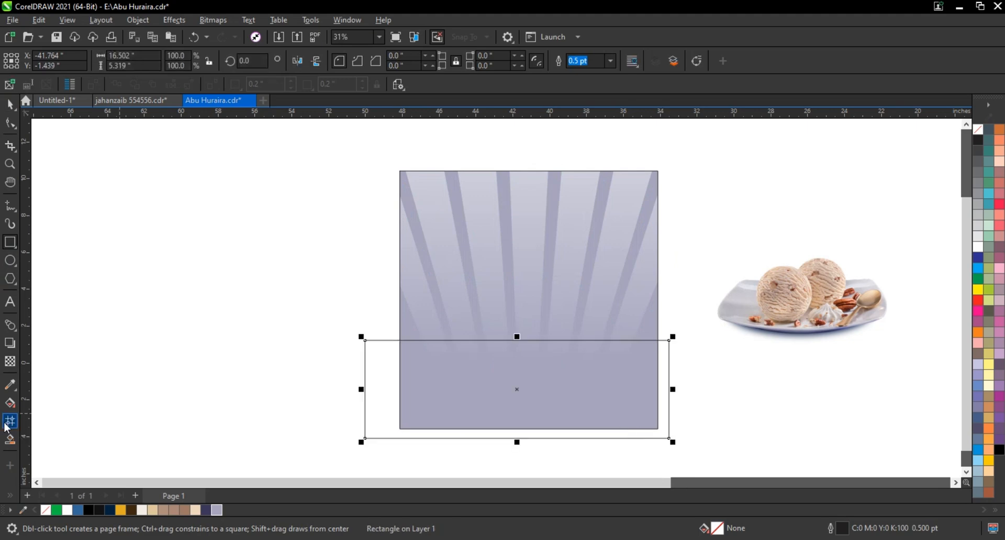
click(15, 440)
click(499, 398)
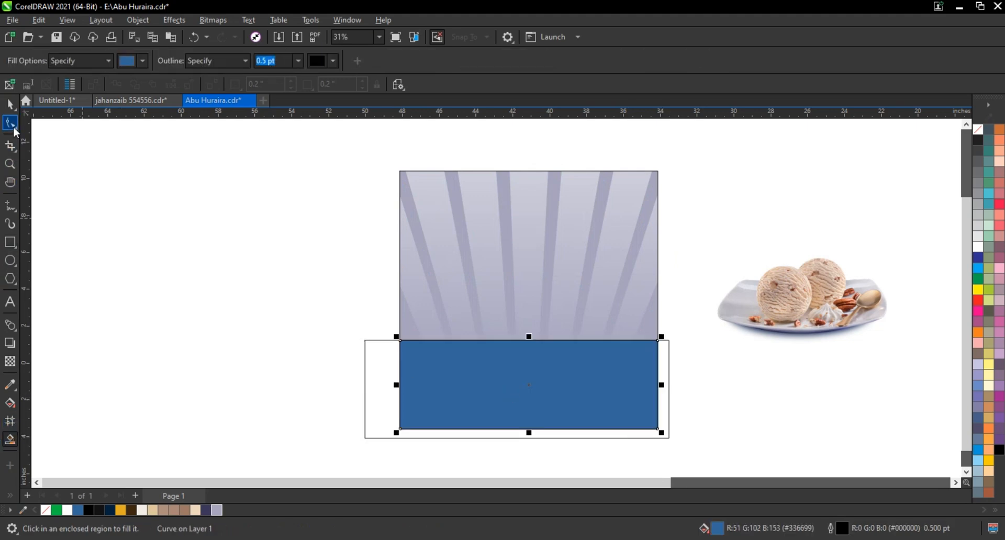
click(9, 104)
click(668, 356)
key(Delete)
Recolour the lower band dark indigo (R57 G54 B90) without an outline and raise its top edge slightly
click(633, 358)
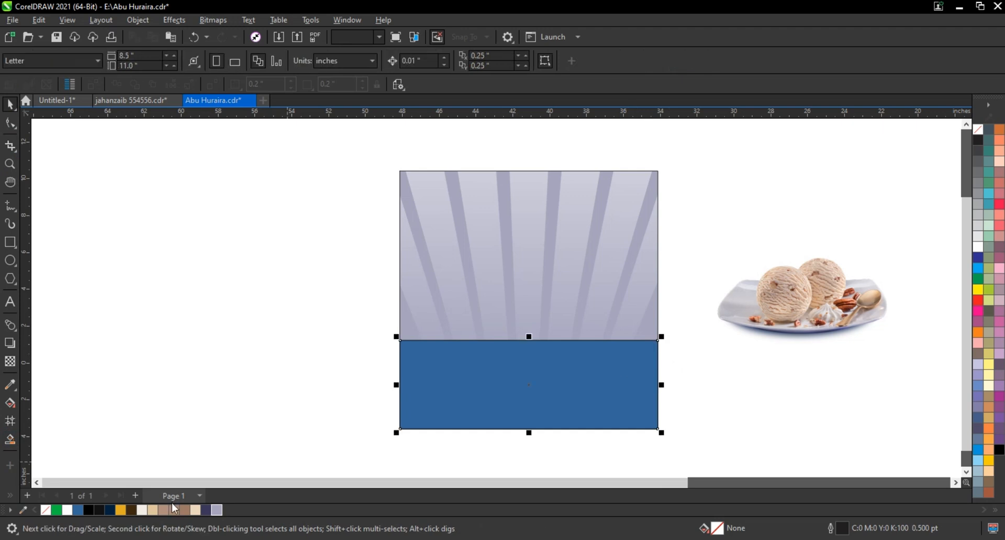
click(207, 511)
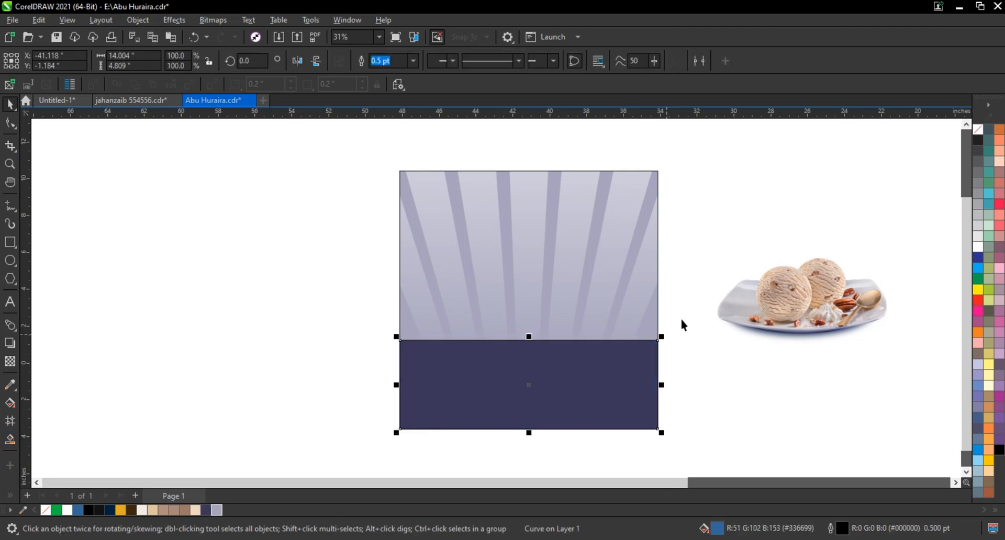
right_click(975, 135)
key(Return)
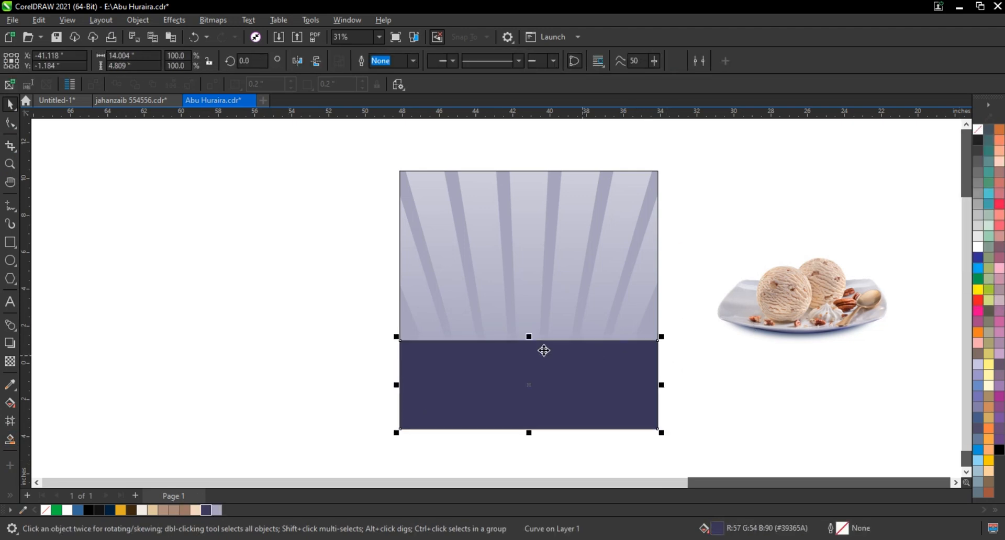
drag(529, 337, 529, 333)
Place the ice cream plate over the top of the dark band and enlarge it to about 126.4%
click(810, 326)
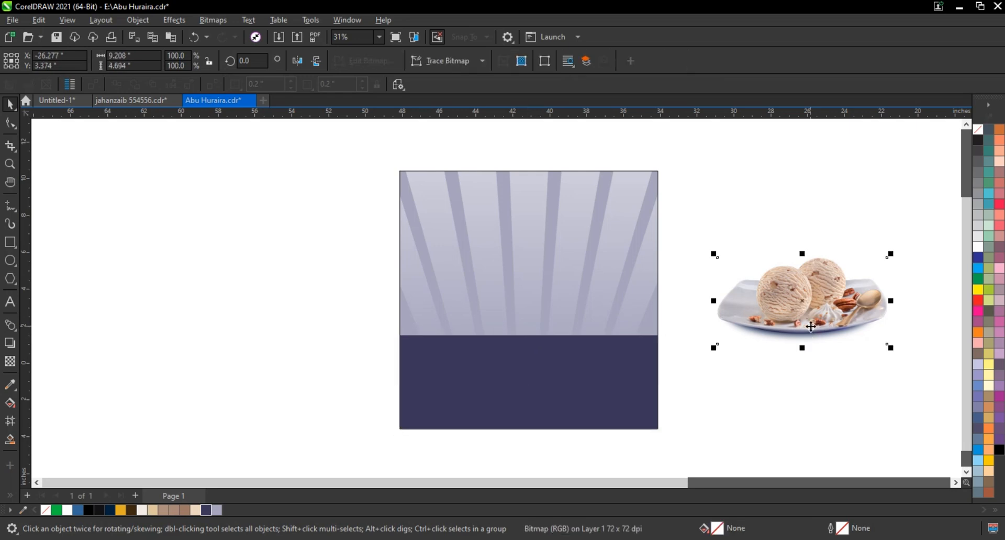
drag(810, 327, 531, 360)
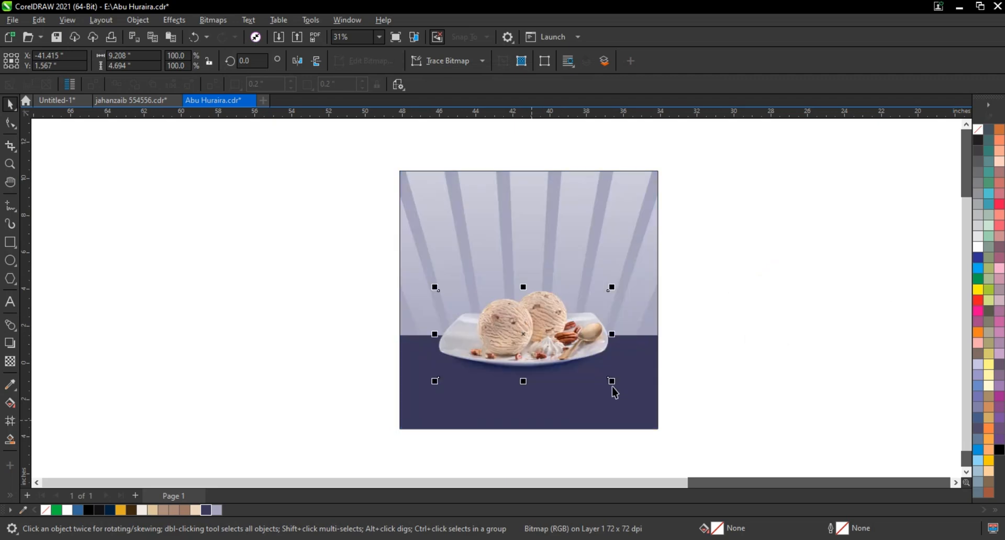
drag(611, 382, 639, 397)
drag(582, 361, 588, 365)
mouse_move(646, 399)
mouse_down()
mouse_move(649, 407)
mouse_move(638, 399)
mouse_up()
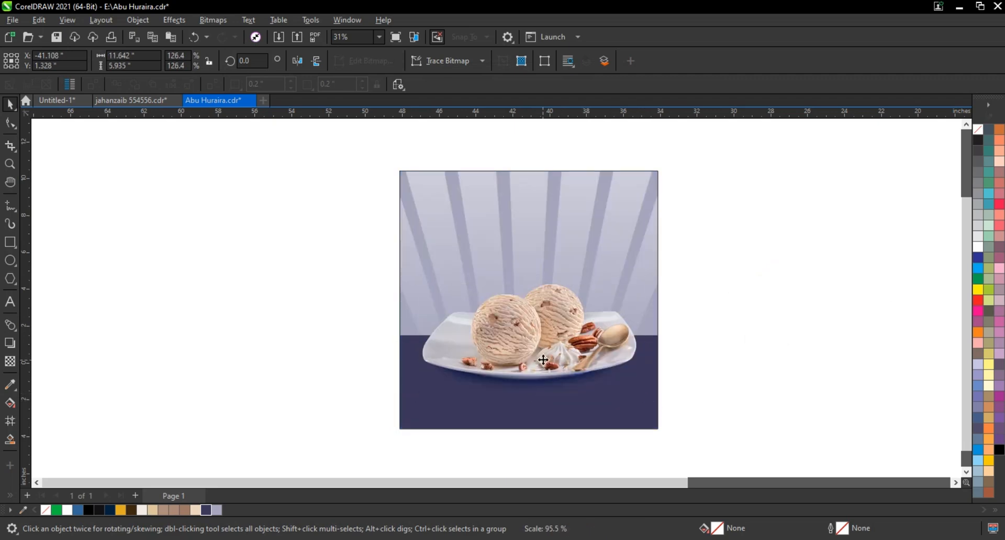
drag(544, 361, 542, 358)
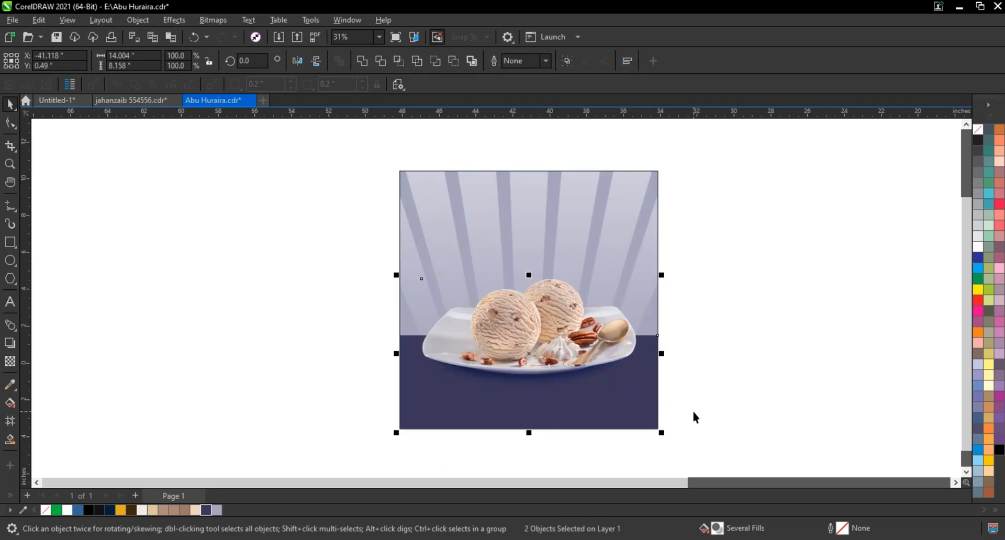
Edit the PowerClipped rays and pull both lower perspective corners inward so the rays taper more sharply towards the bottom
click(674, 441)
drag(686, 440, 323, 163)
key(shift+F2)
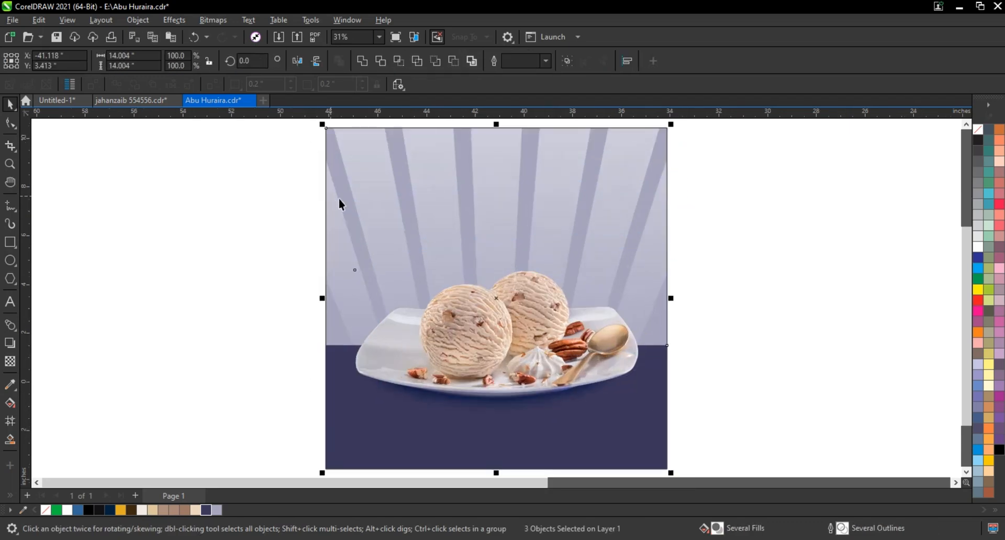
click(856, 296)
click(576, 181)
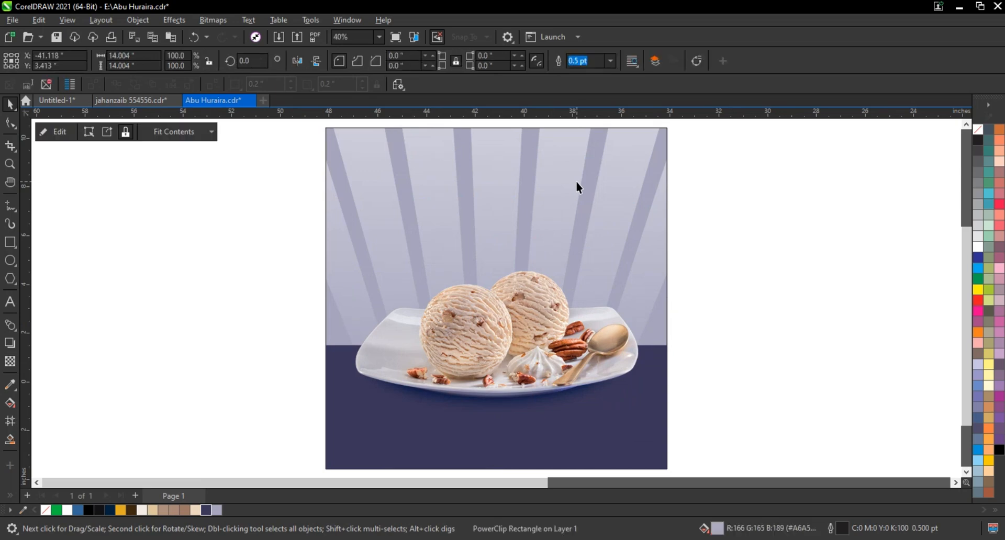
right_click(575, 181)
click(620, 166)
click(569, 197)
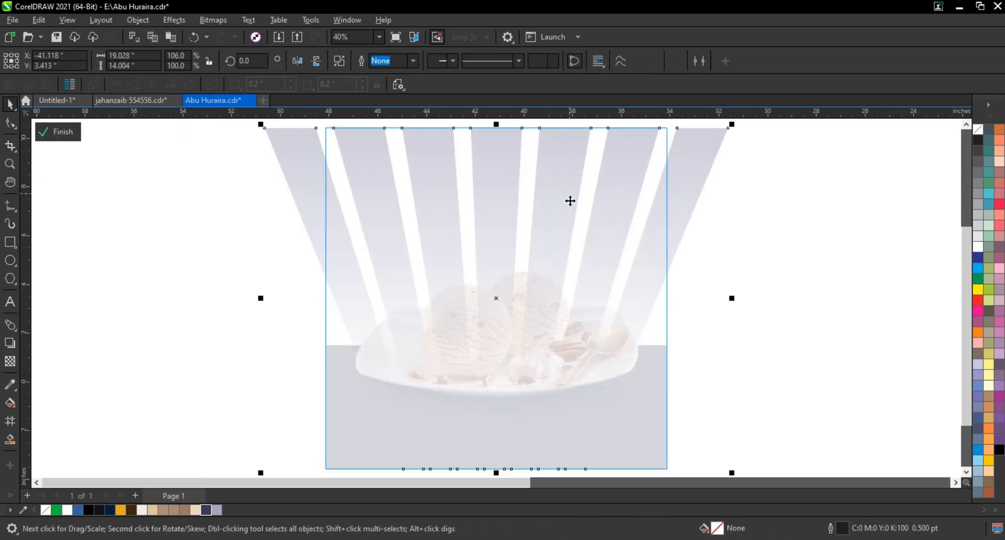
scroll(570, 199, down, 1)
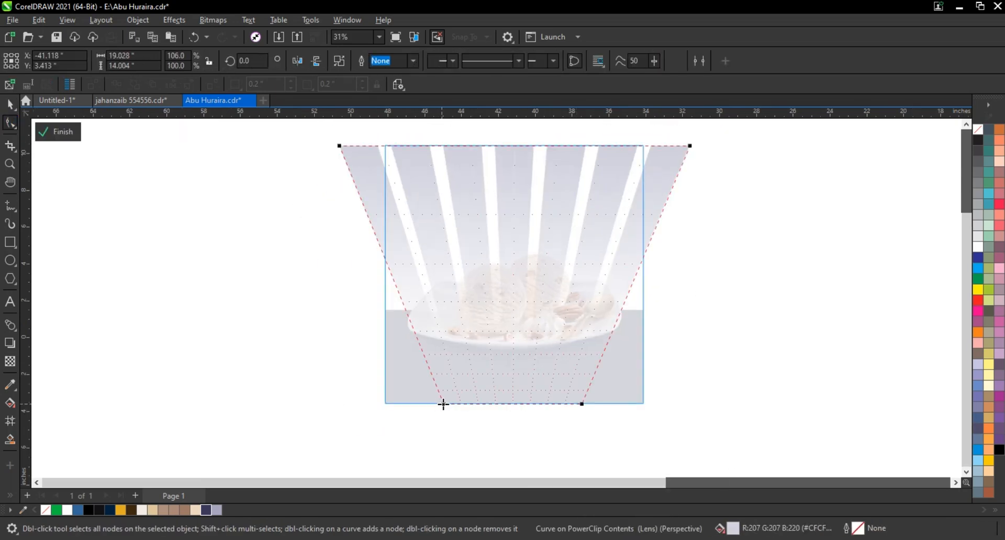
drag(443, 404, 486, 405)
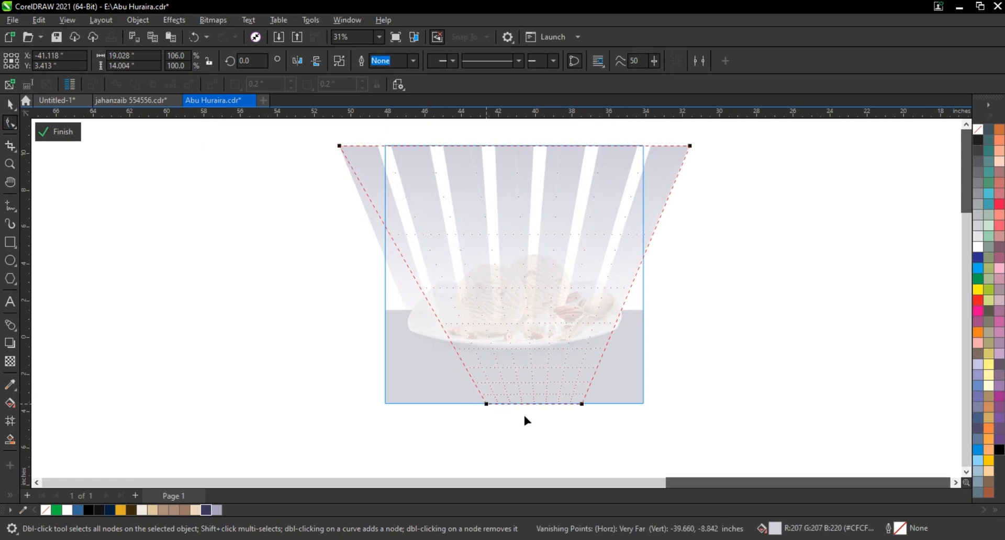
drag(580, 403, 556, 405)
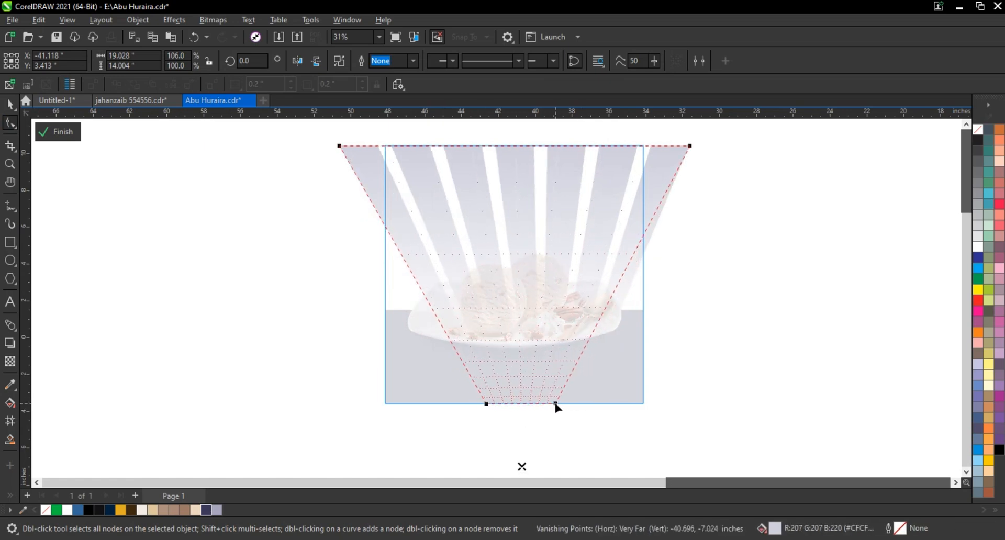
Widen the rays symmetrically to about 126.2% and finish editing the PowerClip
click(10, 104)
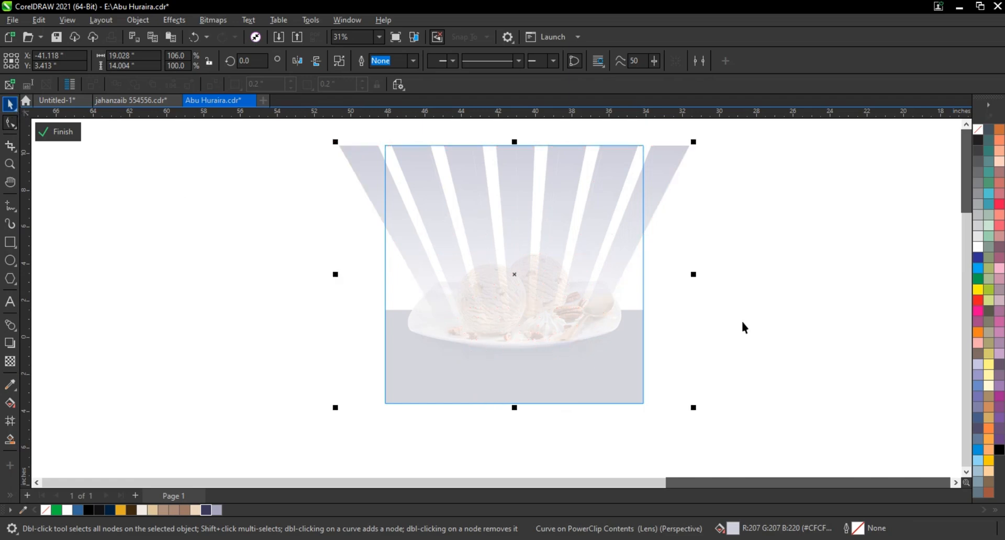
drag(694, 275, 729, 282)
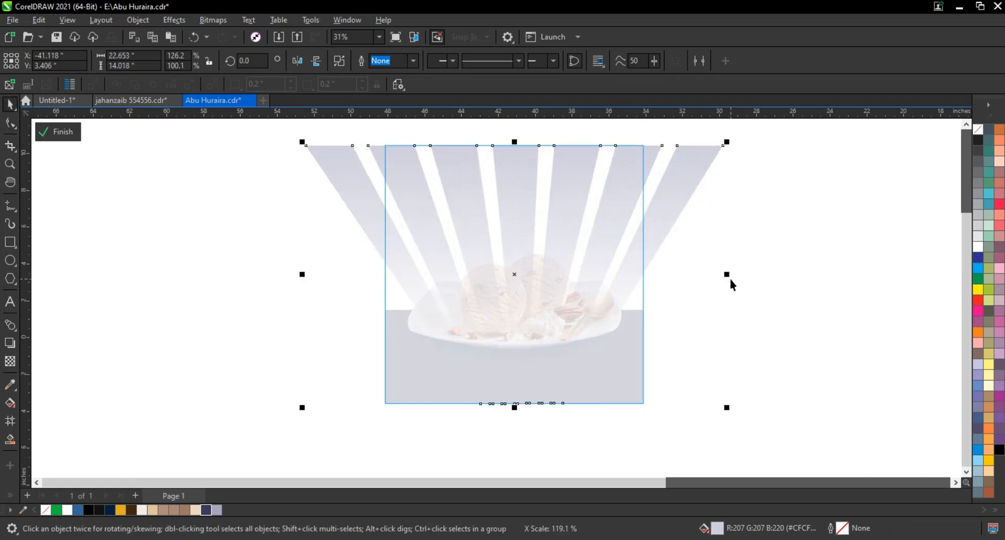
ctrl+click(730, 280)
click(680, 328)
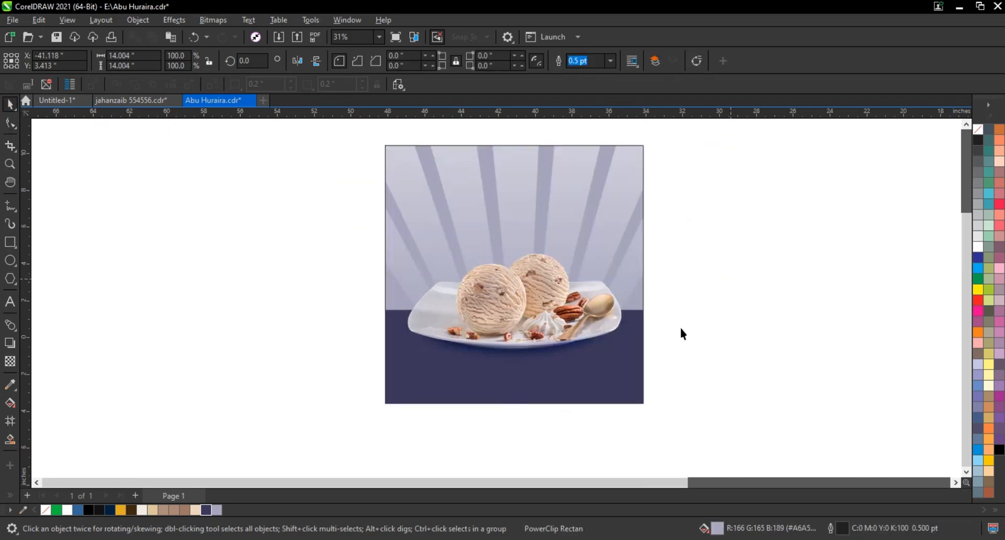
Add a drop shadow to the plate, offset about 0.51 inch right and 0.53 inch down, and break it apart
click(576, 319)
click(10, 343)
drag(514, 365, 526, 332)
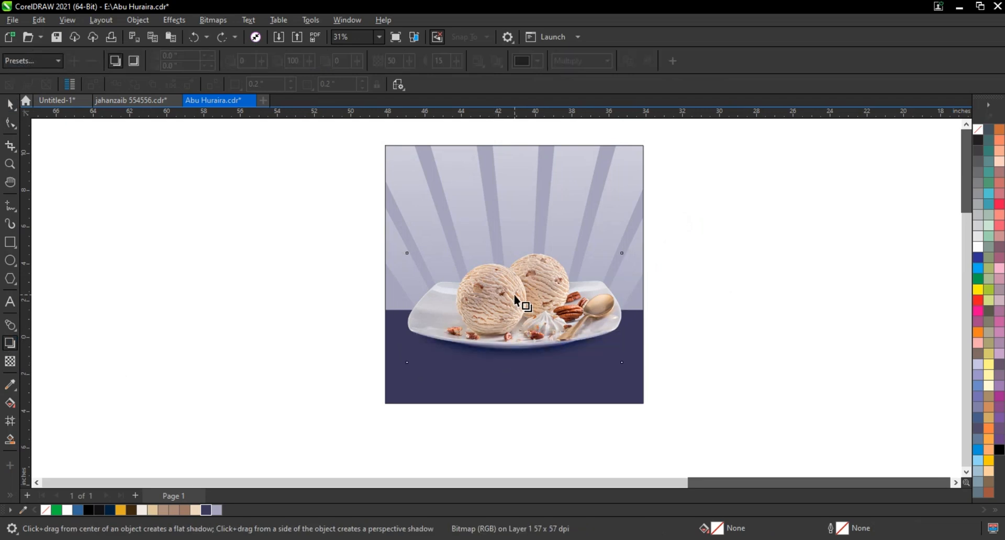
drag(514, 299, 576, 373)
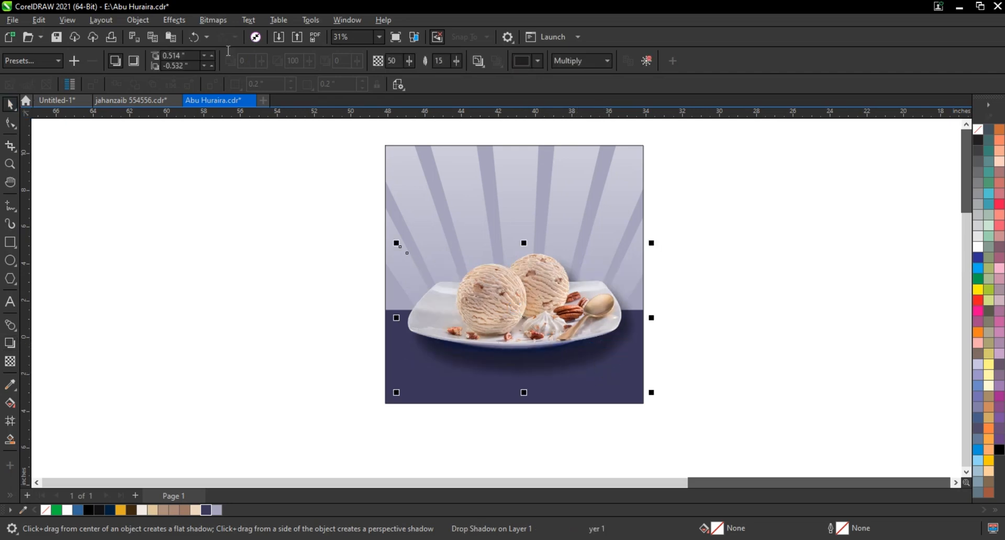
click(137, 20)
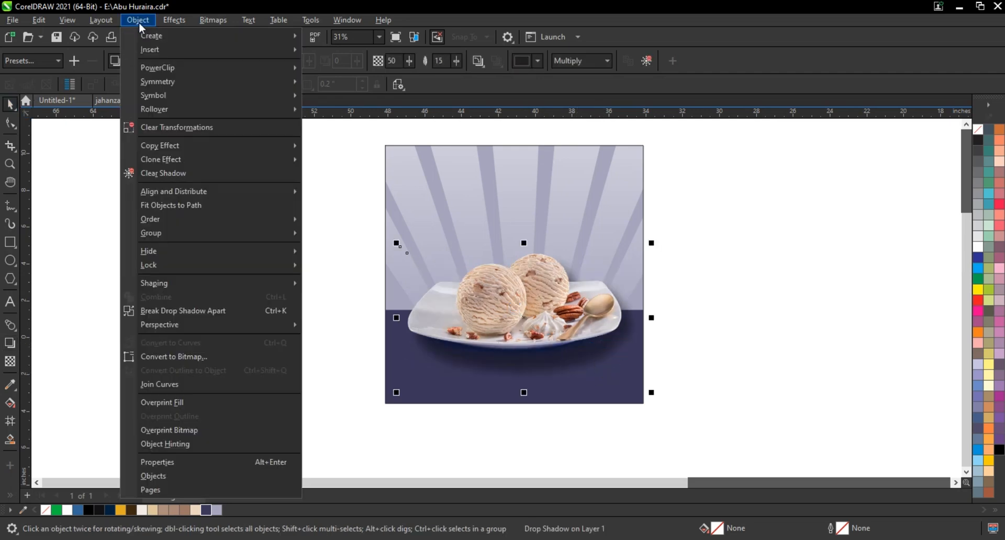
click(166, 310)
click(750, 304)
Remove the outline from the square background
click(633, 204)
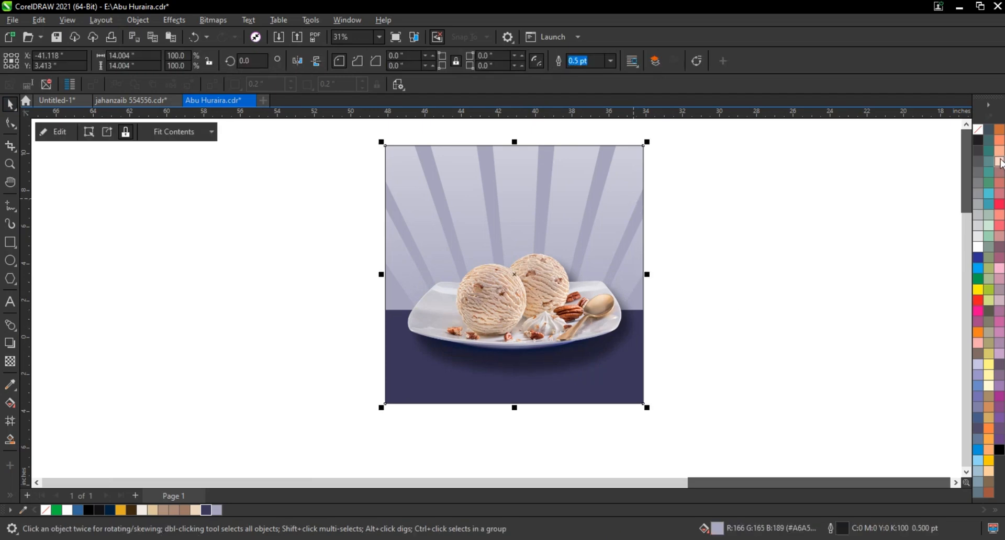
right_click(976, 134)
click(936, 136)
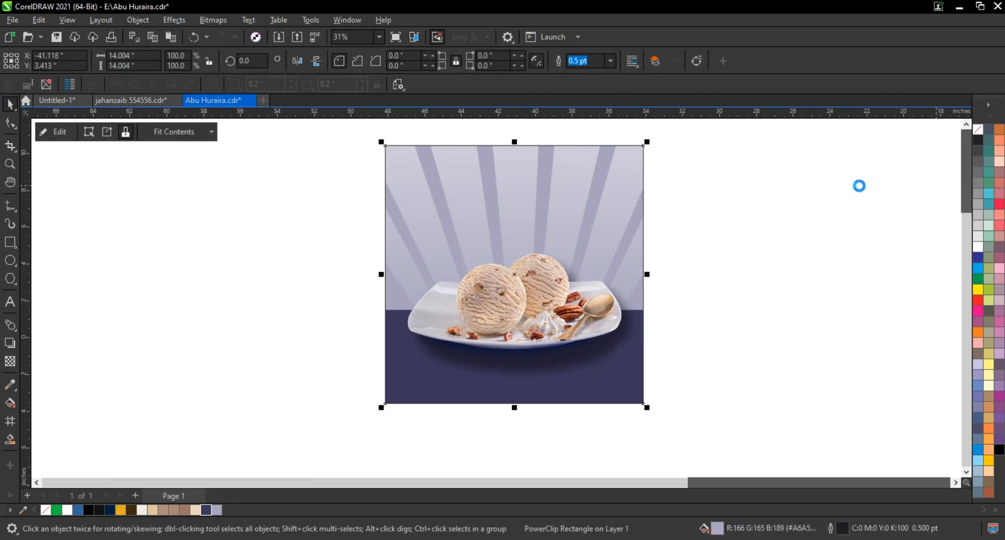
click(848, 191)
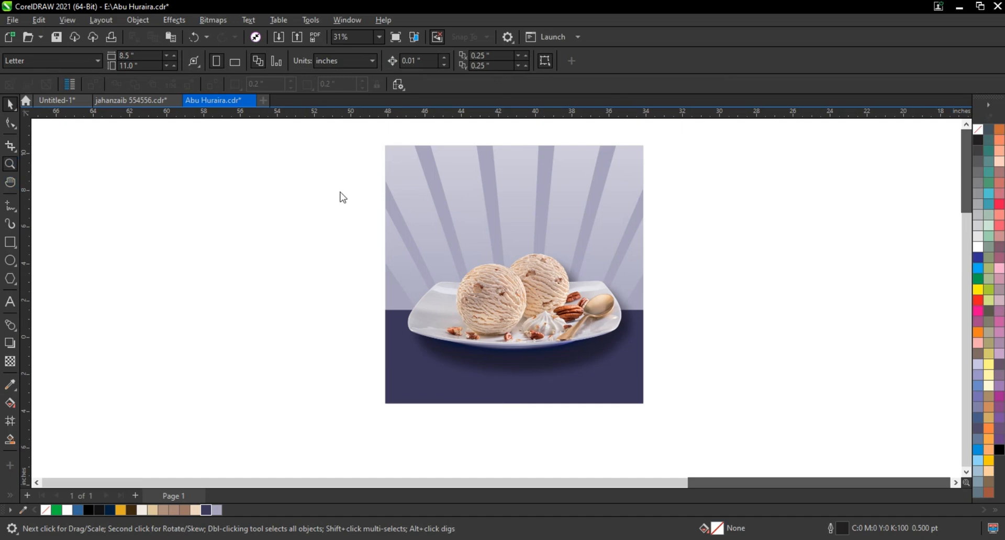
Add two lines of artistic text beside the design: "ICE CREAM" and "RICH & REFRESHING"
key(z)
drag(377, 142, 683, 412)
scroll(636, 344, down, 1)
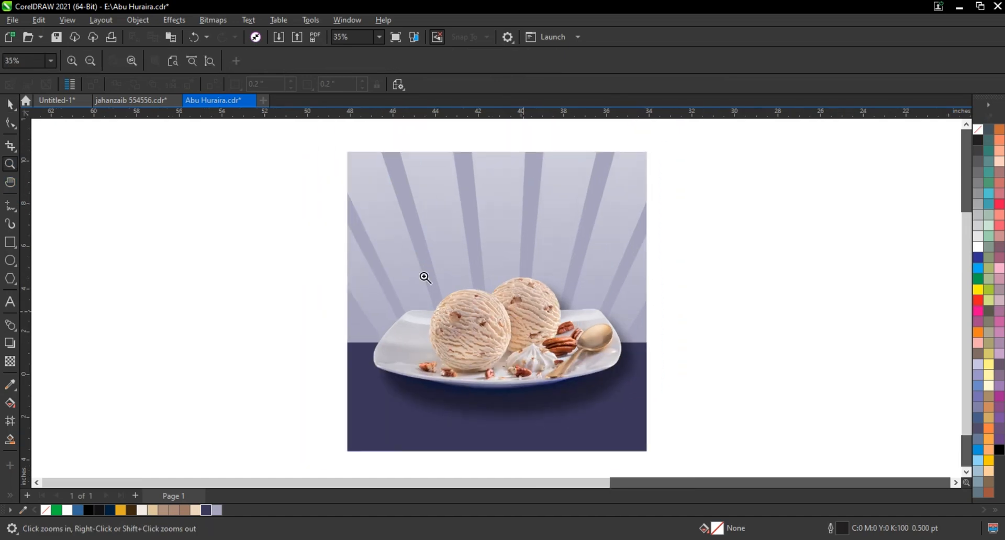
click(9, 301)
click(97, 301)
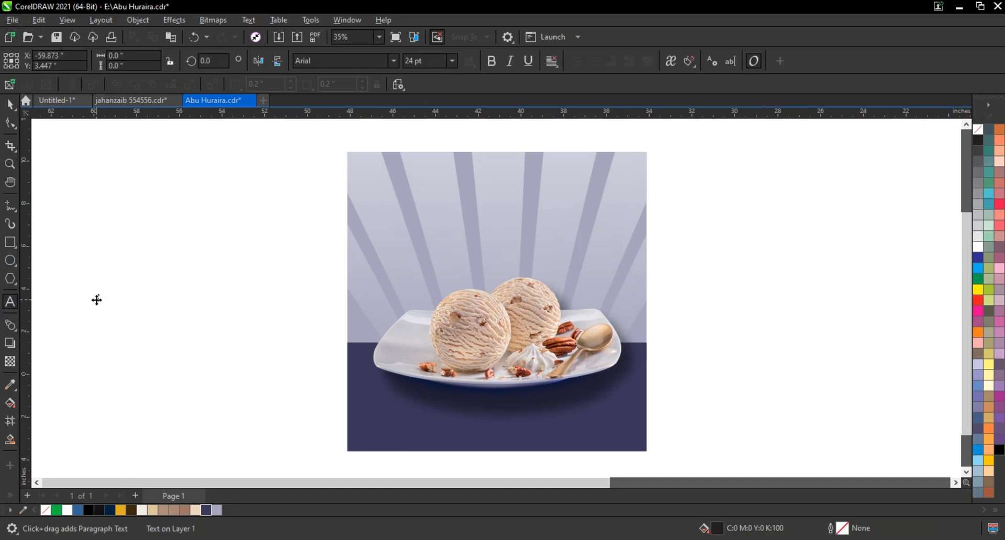
text(E CREAM)
key(Escape)
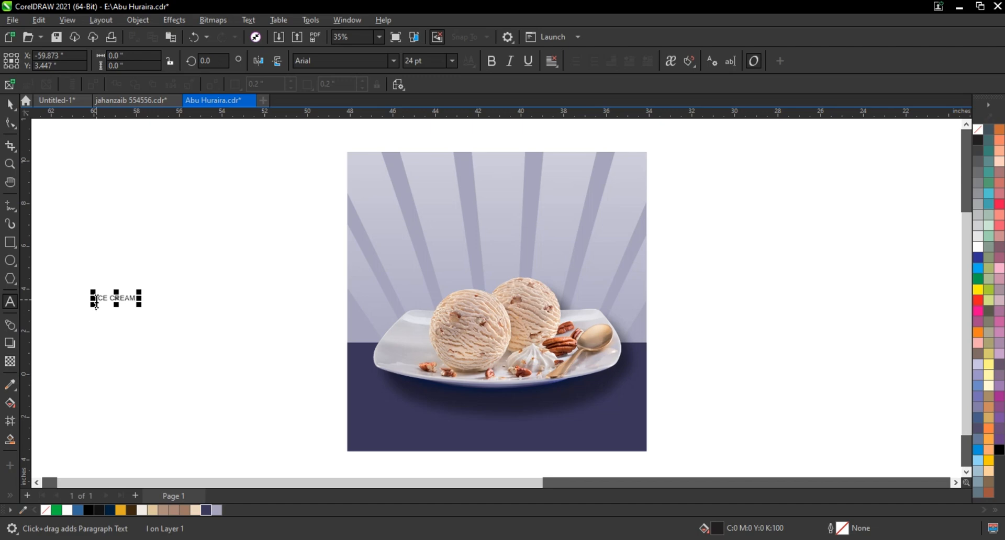
click(96, 300)
text(&)
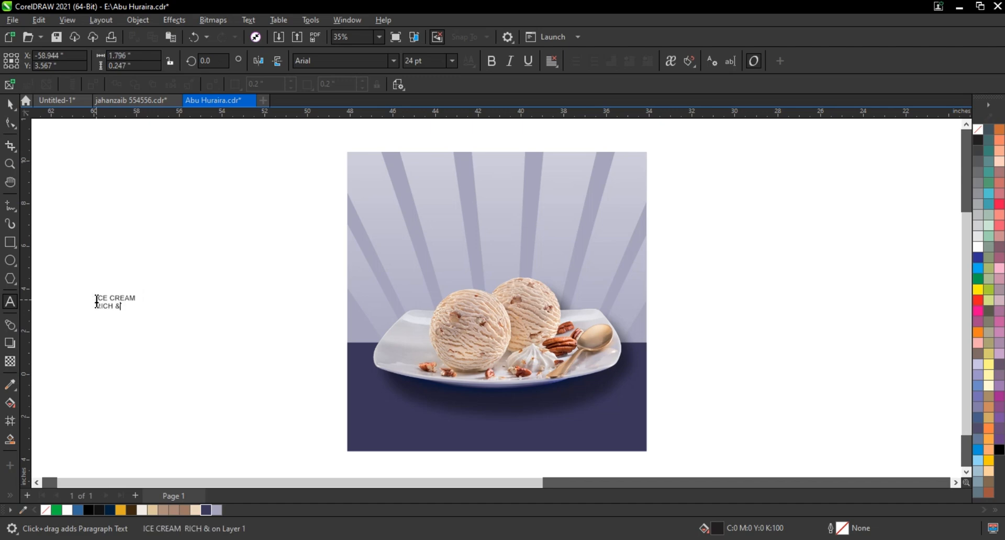
key(Escape)
click(97, 300)
text(REFRESHING)
key(Escape)
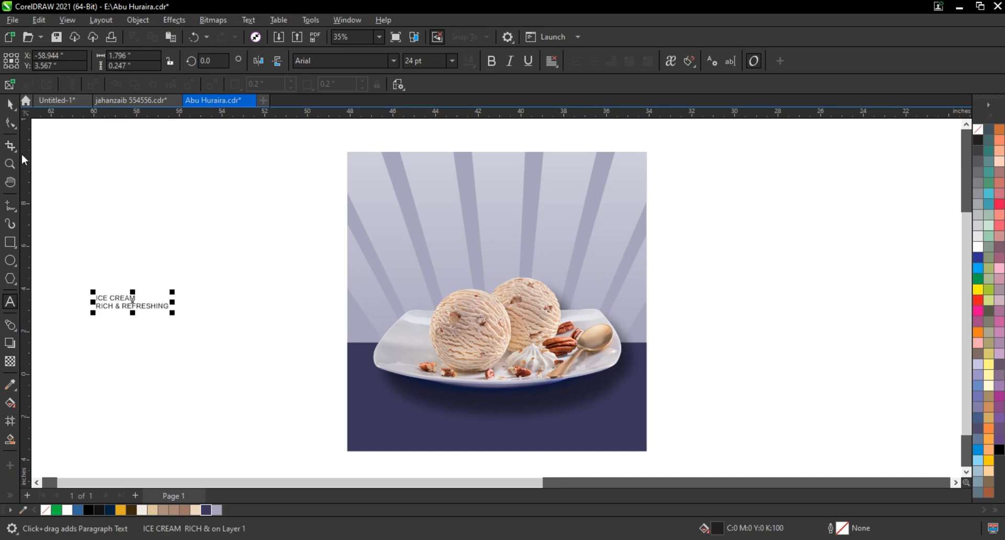
Set the text's font to Futura Md BT and break its two lines into separate objects
click(11, 105)
click(393, 60)
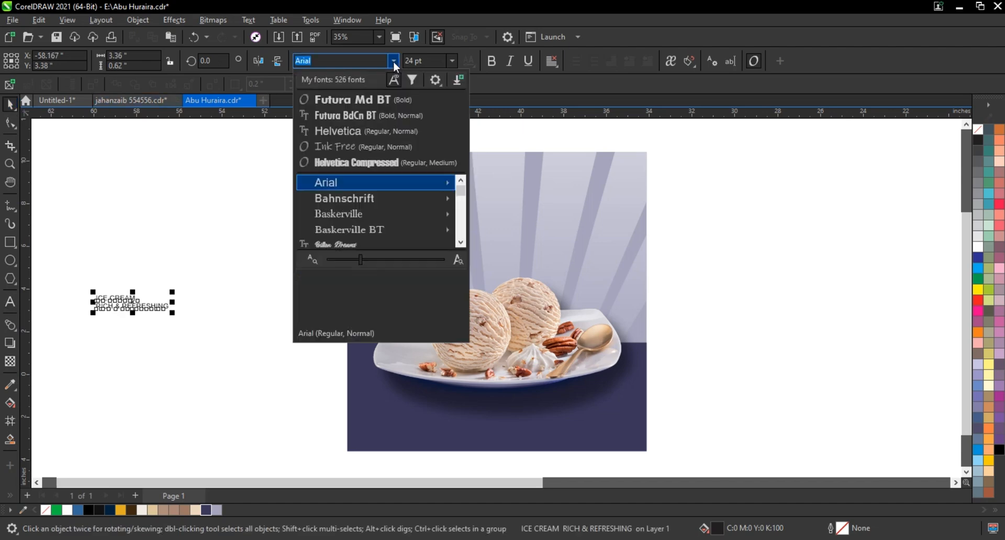
click(364, 100)
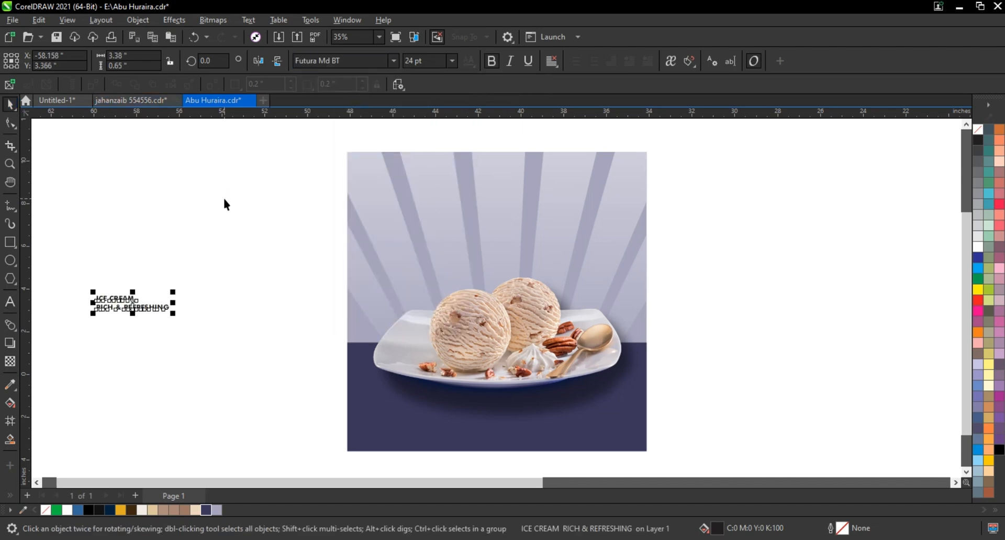
key(ctrl+k)
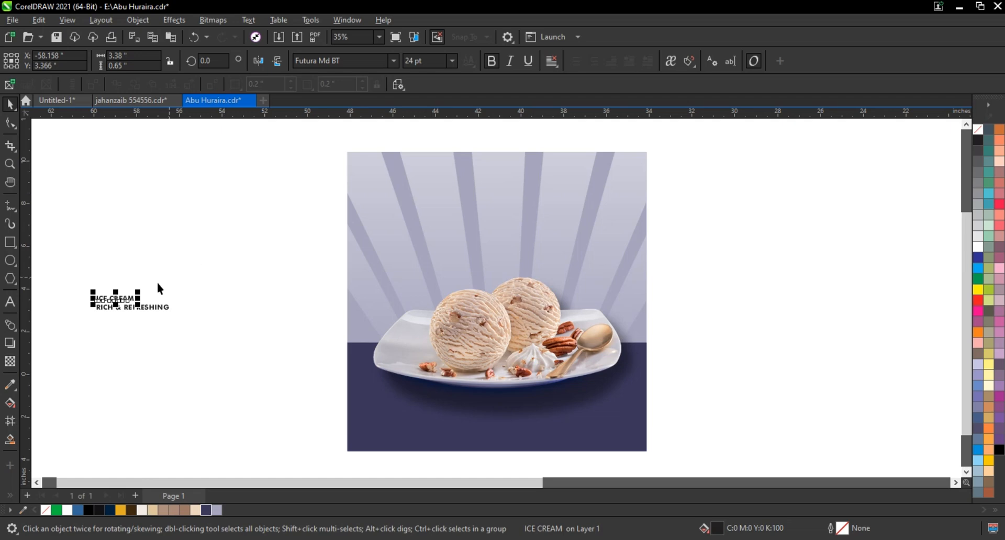
Enlarge "ICE CREAM" to about 74.3 pt and centre the two text lines on each other
drag(138, 294, 220, 260)
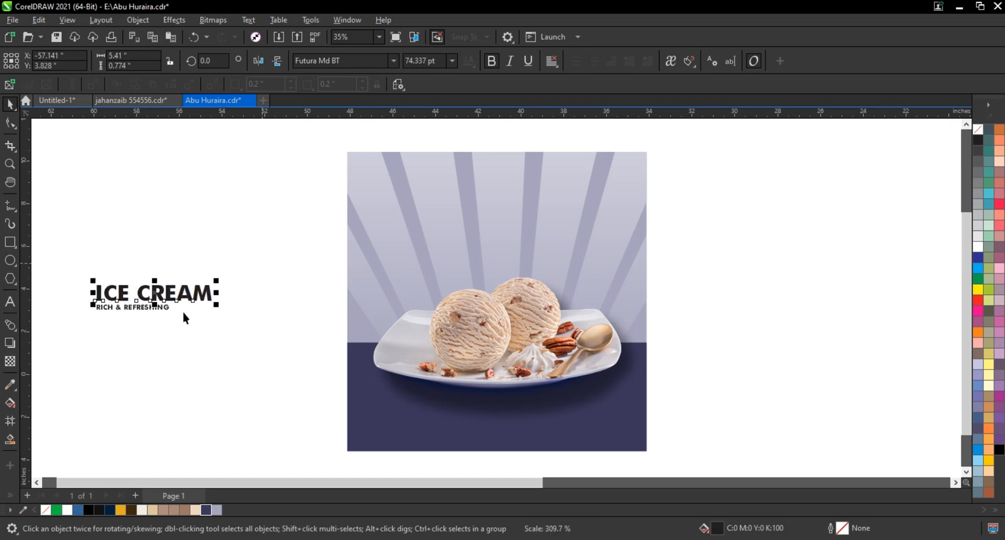
shift+click(152, 308)
key(c)
Place both text lines above the scoops, enlarge the headline to about 93.7 pt and centre them horizontally on the plate
drag(150, 308, 492, 258)
mouse_move(565, 272)
mouse_down()
mouse_move(574, 267)
mouse_move(568, 275)
mouse_up()
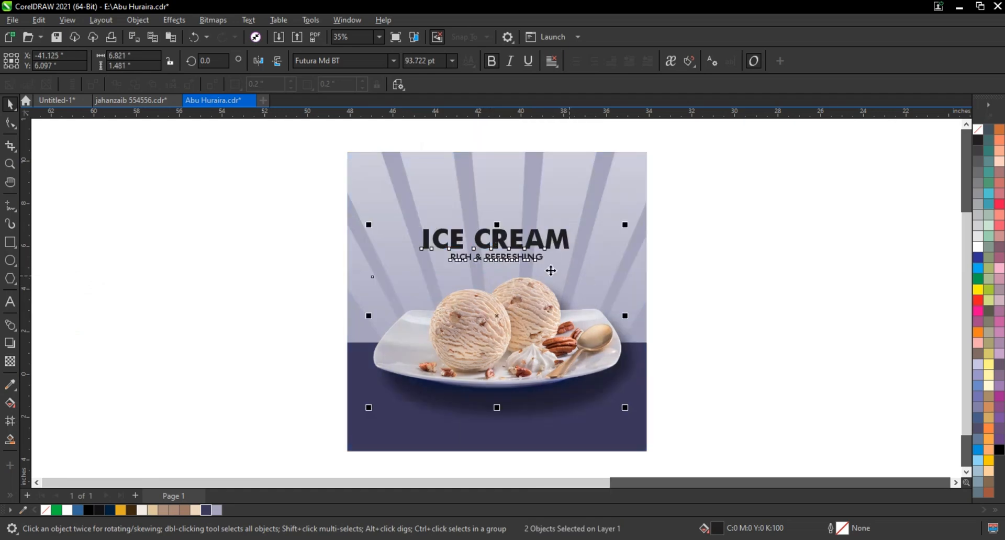
key(c)
Fill the headline and tagline with the band's dark indigo (R57 G54 B90)
drag(703, 213, 387, 277)
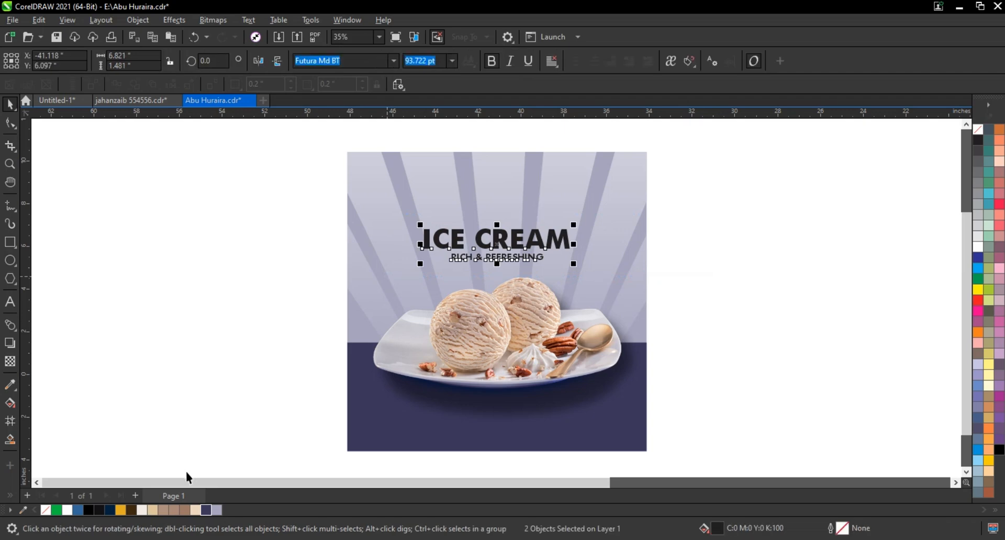
click(205, 510)
click(215, 389)
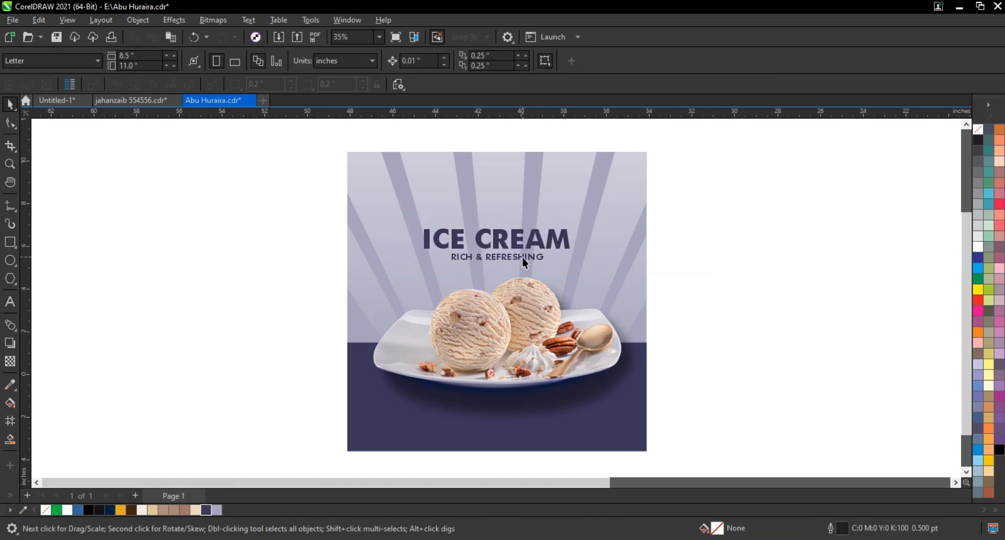
Duplicate the tagline above "ICE CREAM" and replace the copy's text with the owner's first name in possessive form
drag(515, 258, 515, 217)
click(13, 302)
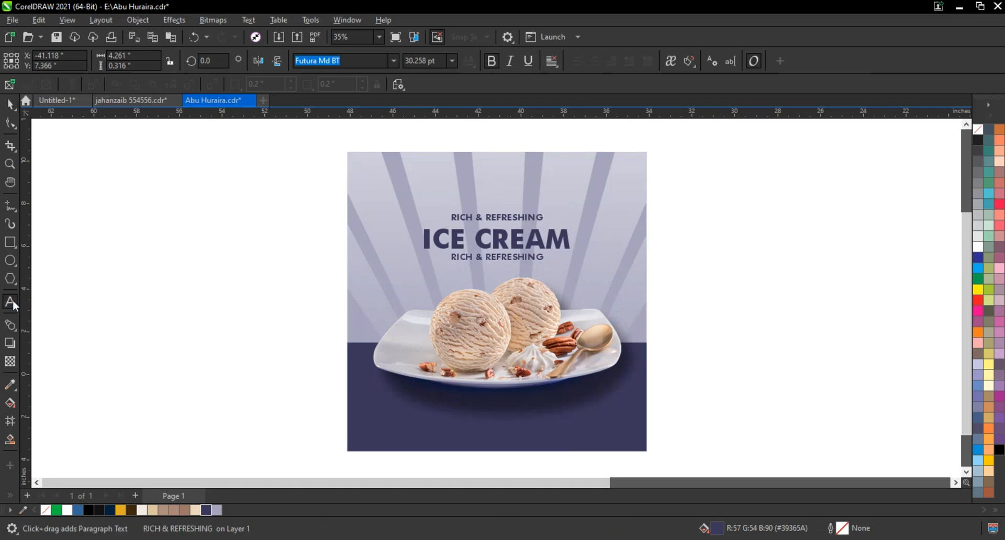
key(ctrl+a)
text(Shehrya)
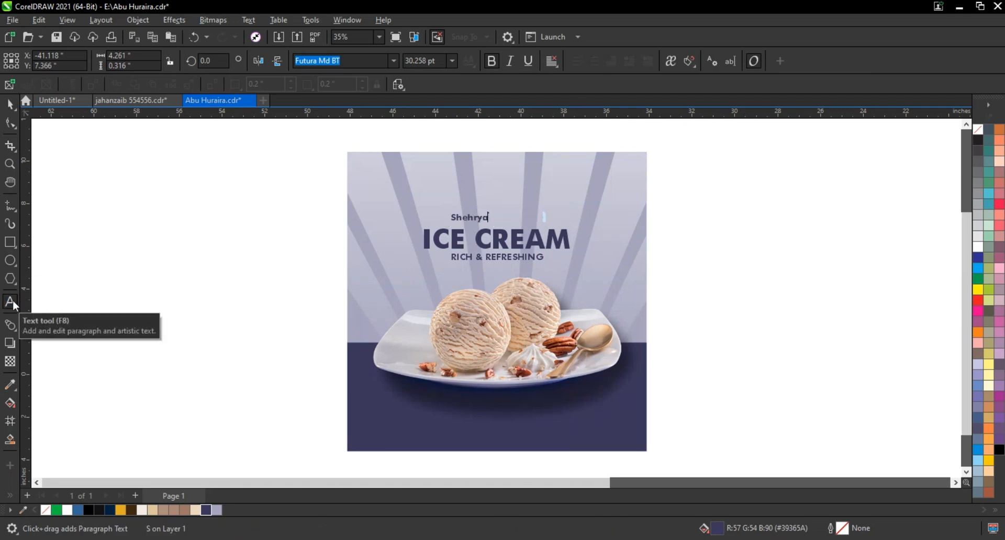
text(r's)
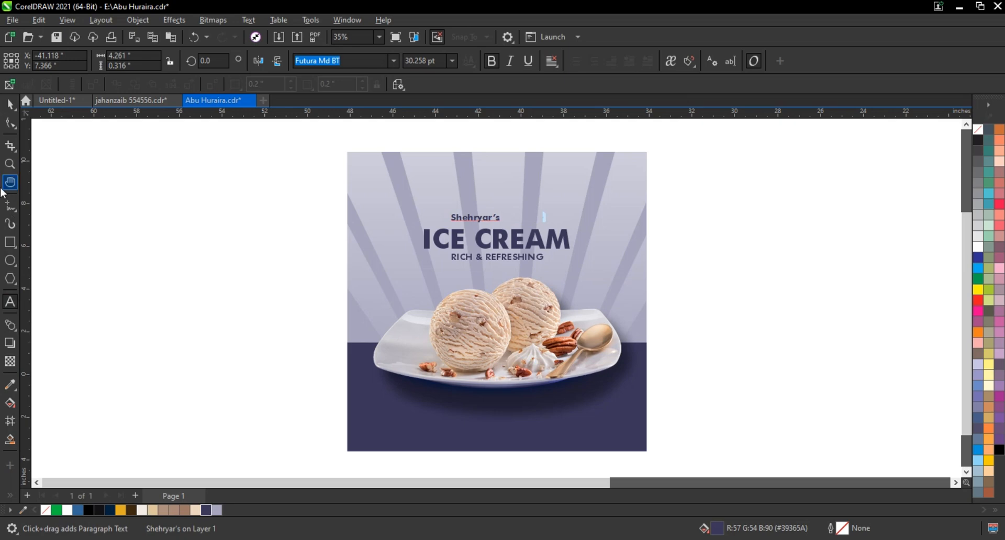
key(Escape)
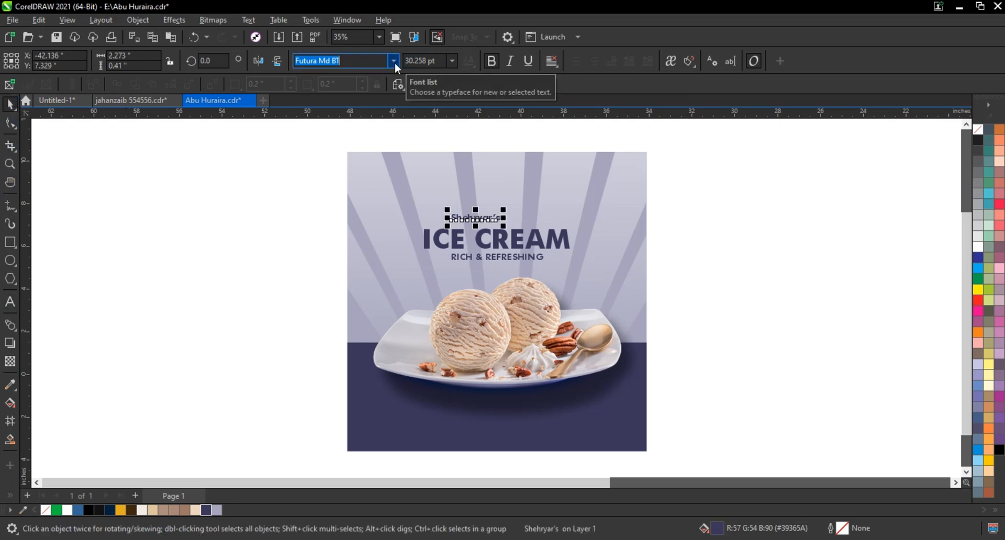
Set the name line in Ink Free, enlarge it to about 81.4 pt and centre it above the headline
click(394, 61)
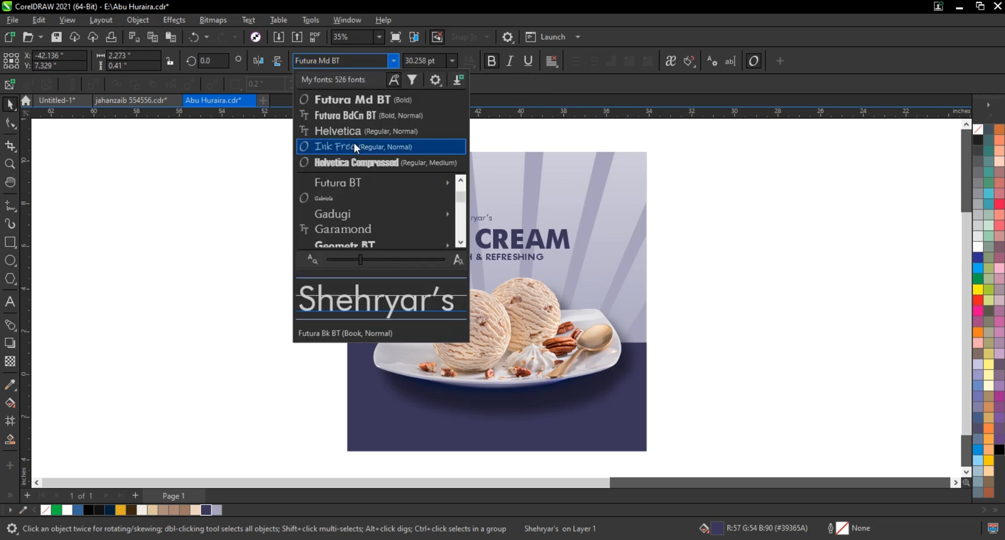
click(353, 145)
drag(558, 168, 512, 221)
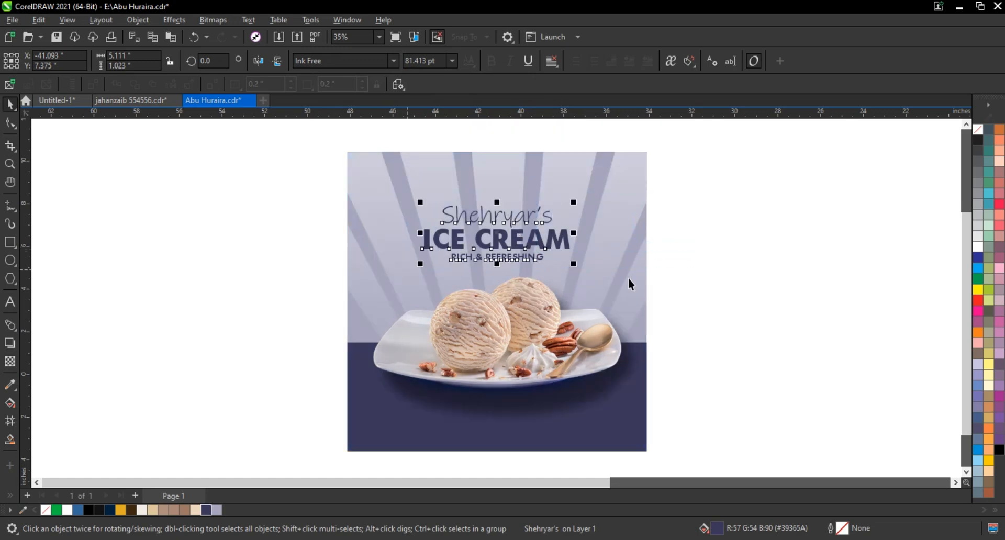
shift+click(626, 271)
key(c)
drag(707, 190, 397, 292)
key(p)
click(726, 225)
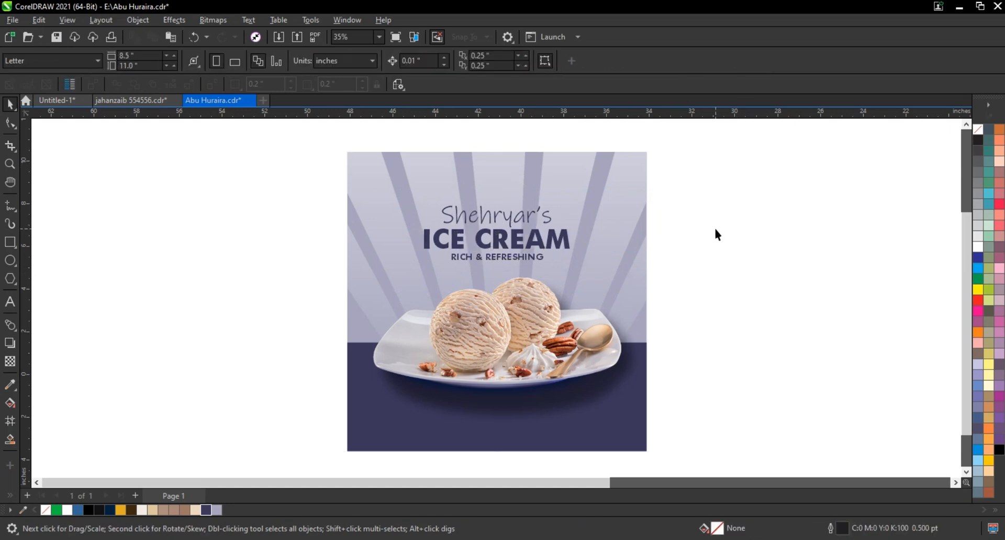
Widen the letter spacing of the "RICH & REFRESHING" tagline to nearly the headline's width and centre it under "ICE CREAM"
click(499, 258)
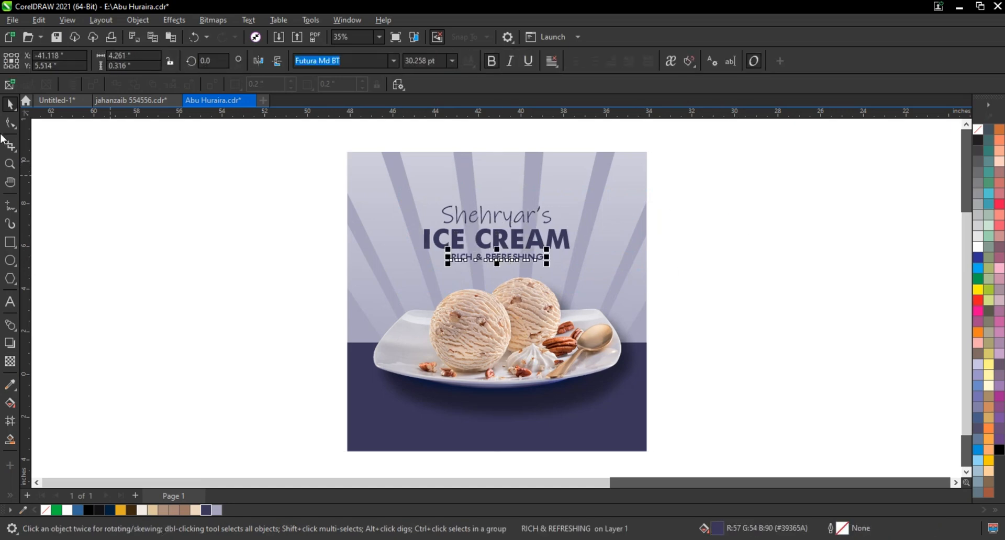
drag(548, 259, 605, 269)
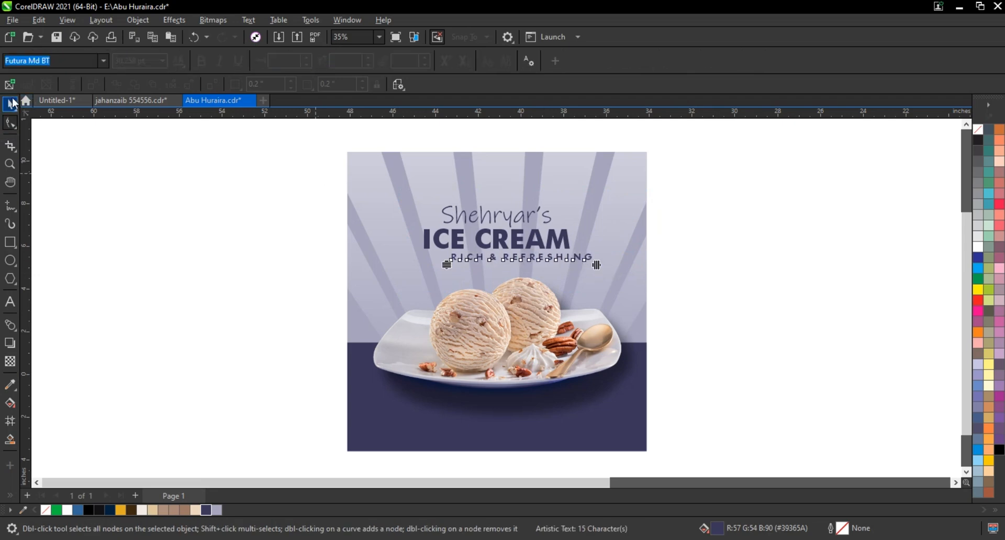
key(space)
shift+click(485, 231)
key(c)
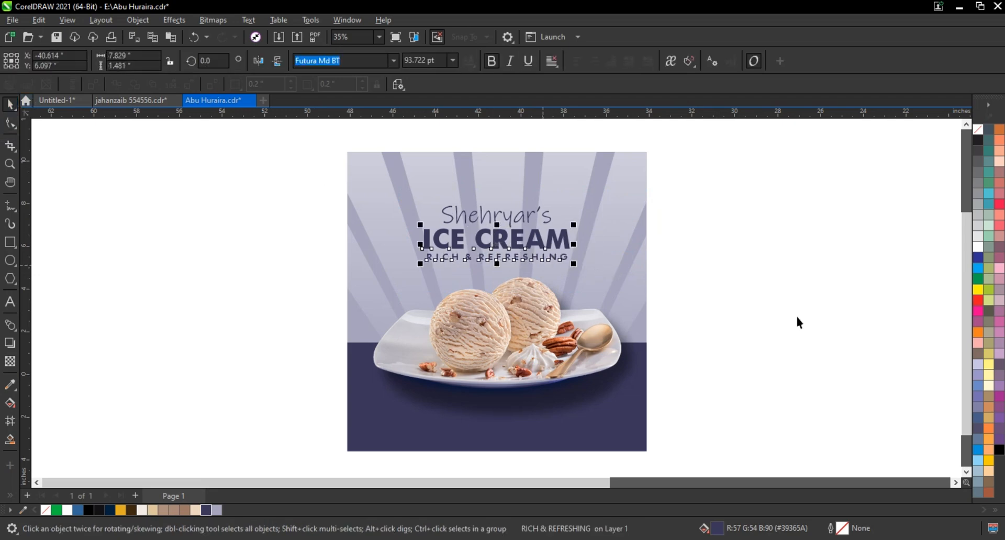
click(754, 300)
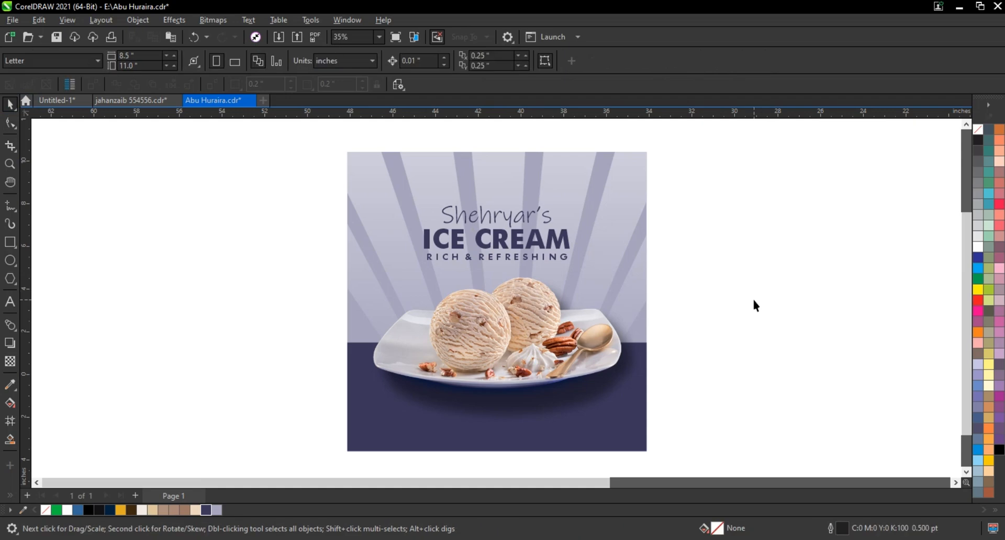
Duplicate the whole advertisement beside the original and delete the ice cream plate from the copy
scroll(751, 297, down, 2)
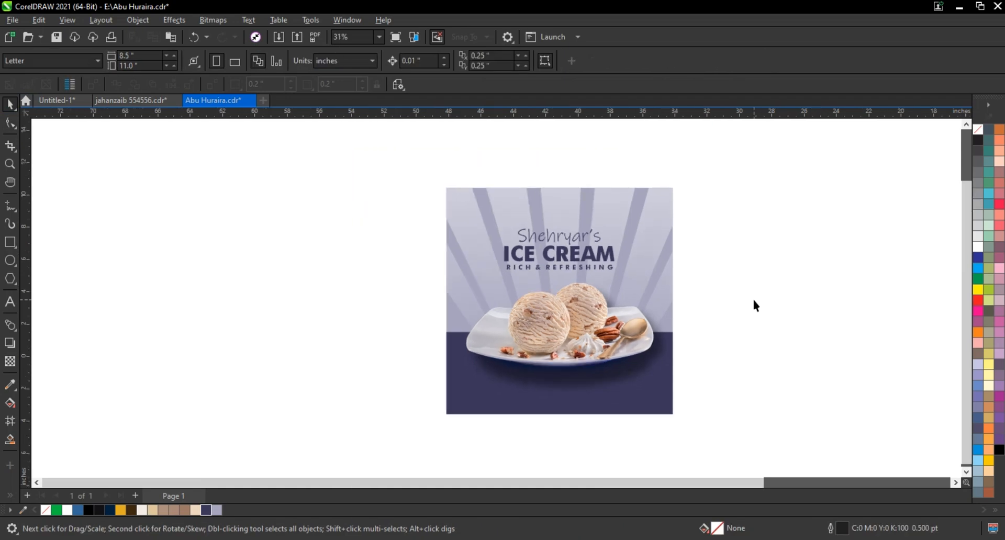
click(746, 313)
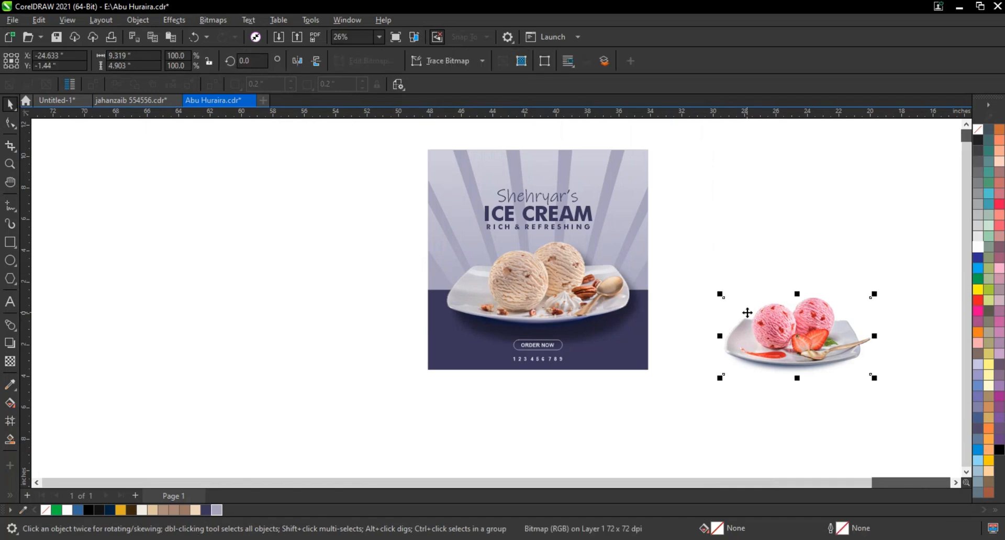
scroll(747, 313, down, 1)
drag(512, 181, 703, 372)
drag(666, 314, 446, 314)
click(446, 256)
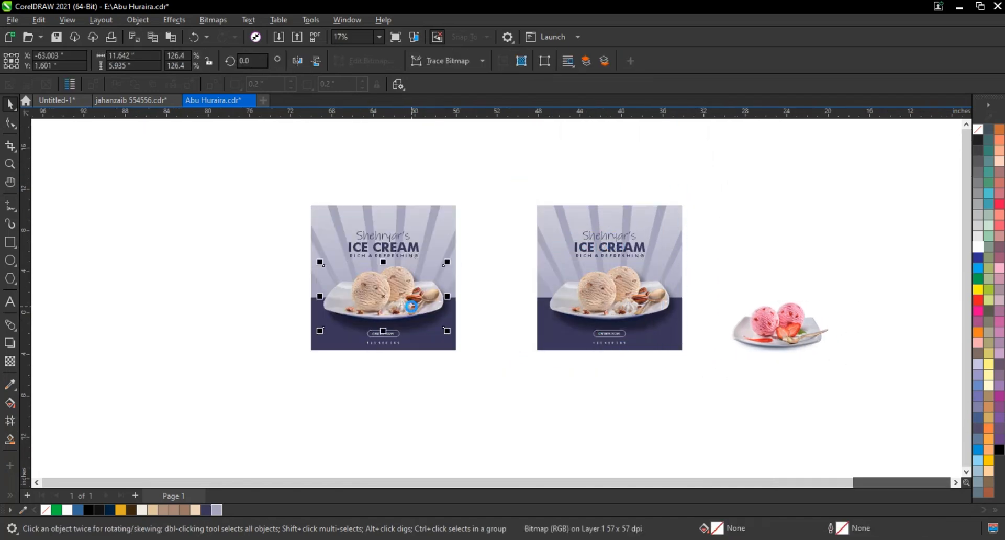
key(Delete)
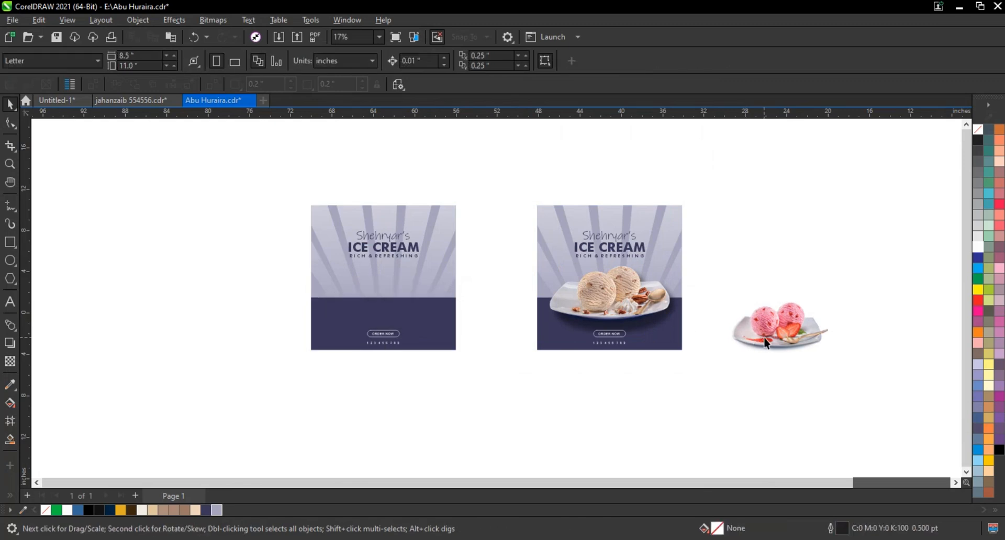
Place the strawberry ice cream plate on the copied advertisement, bring it to the front and enlarge it across the band's upper edge
drag(764, 337, 371, 301)
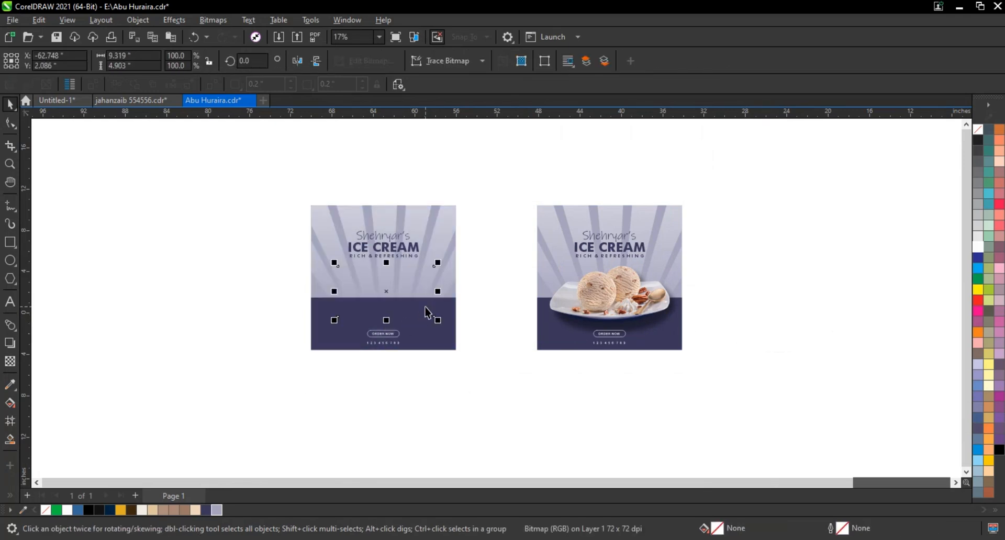
key(shift+Page_Up)
drag(438, 322, 180, 171)
key(shift+F2)
key(Escape)
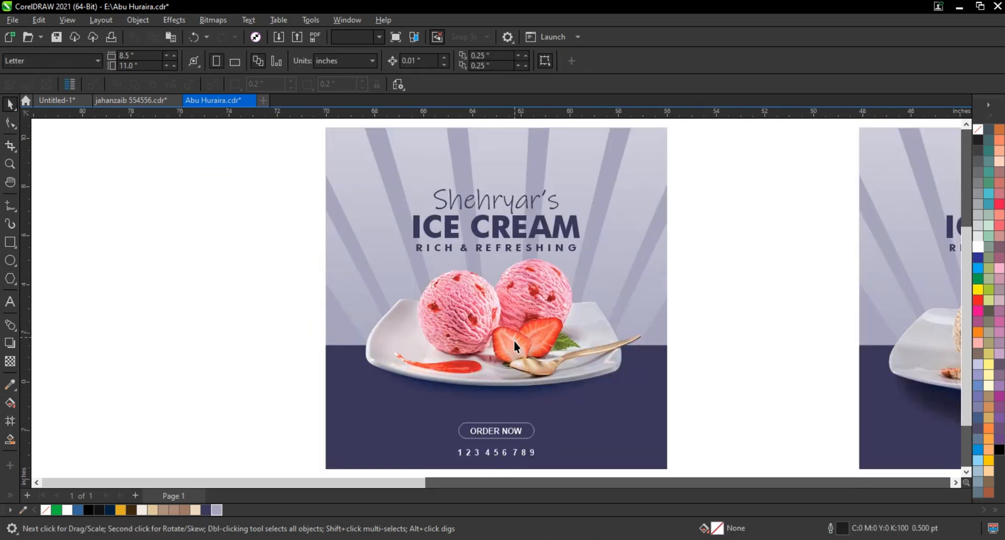
drag(513, 338, 513, 345)
Recolour the strawberry advertisement's sunrays light pink (C0 M24 Y12 K0) and the backdrop behind them pink (C0 M40 Y20 K0)
double_click(634, 203)
click(633, 203)
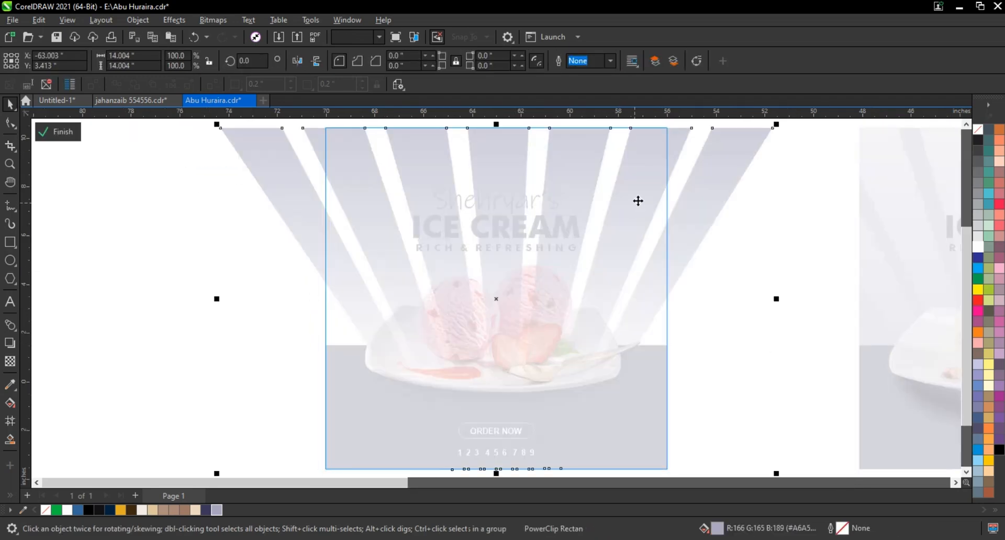
click(977, 340)
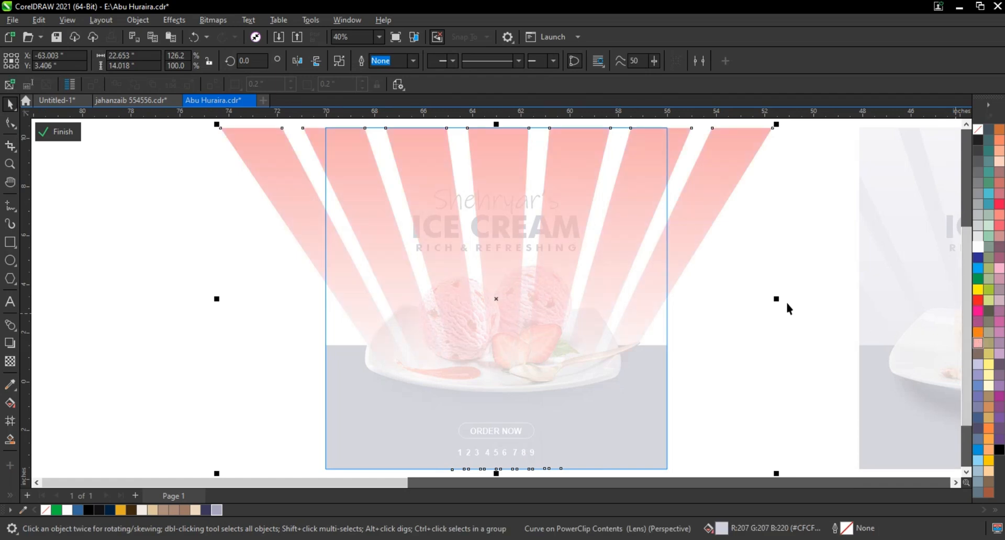
ctrl+click(979, 249)
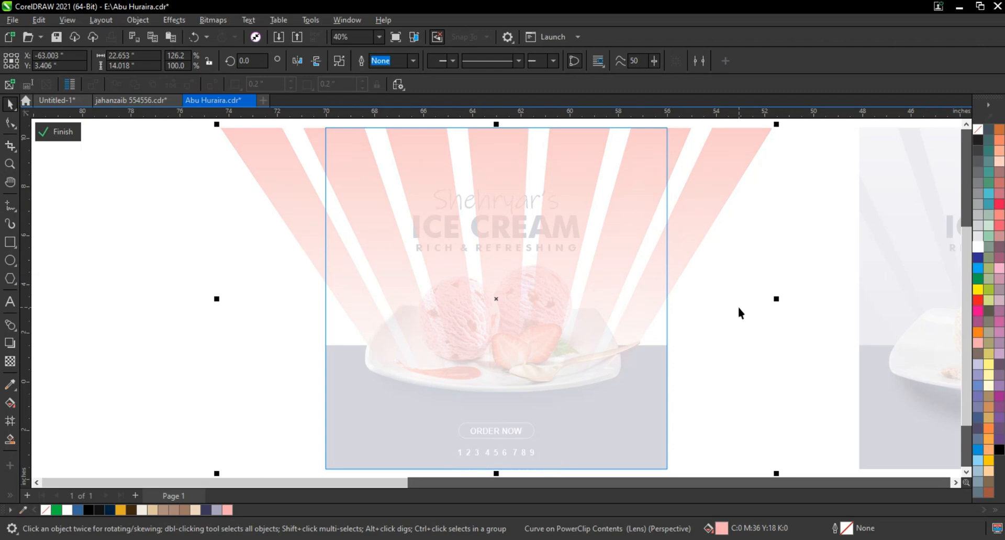
click(61, 132)
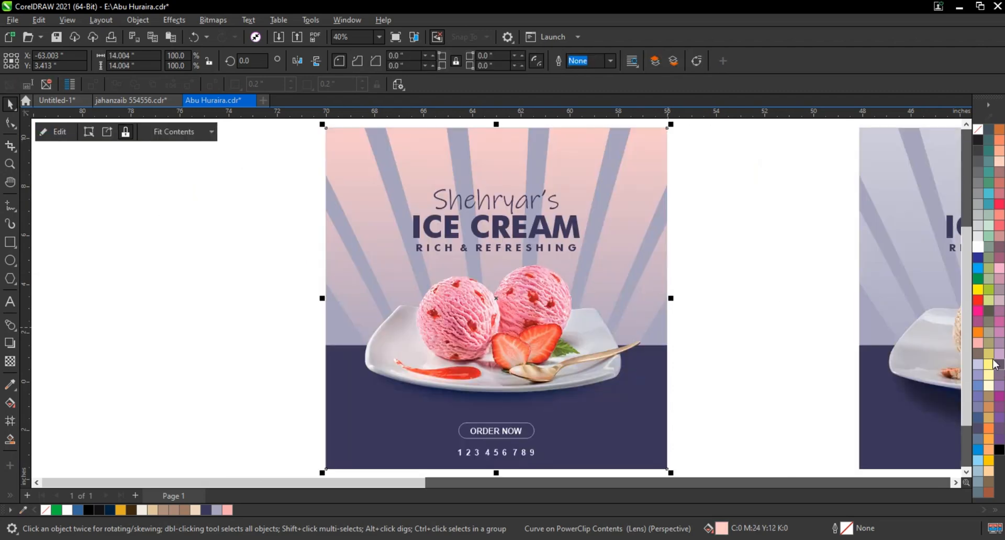
click(980, 346)
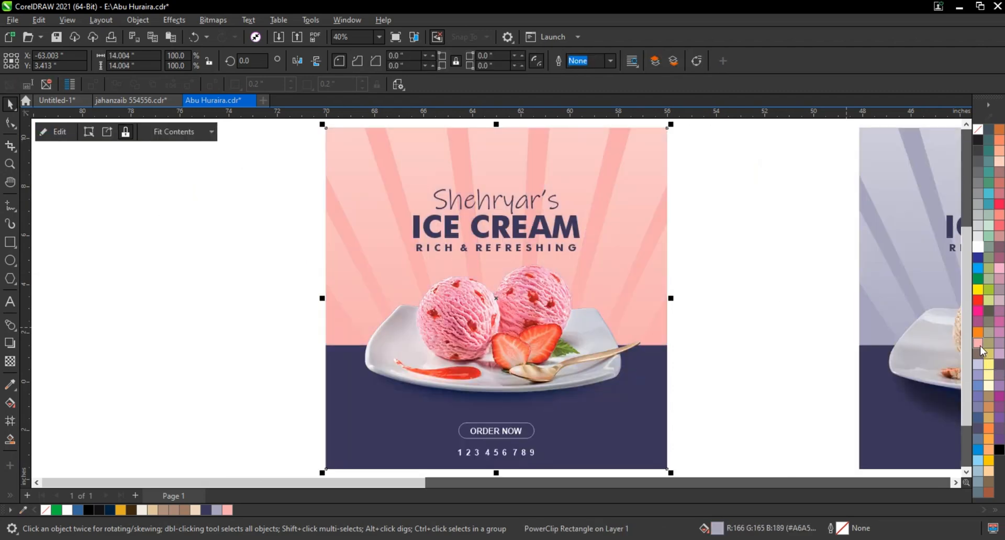
Fill the strawberry advertisement's lower band and its three text lines with magenta purple (C40 M100 Y0 K0)
click(639, 406)
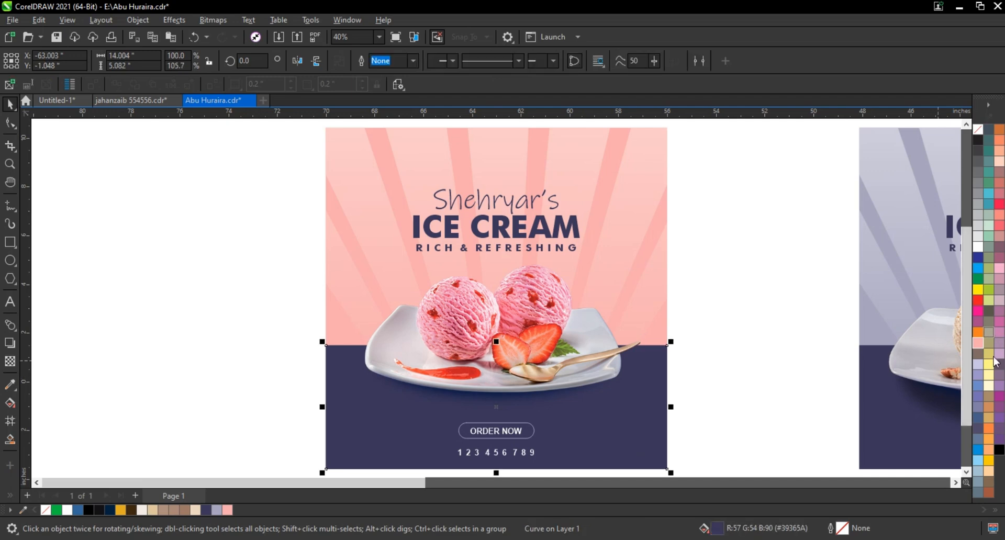
click(999, 325)
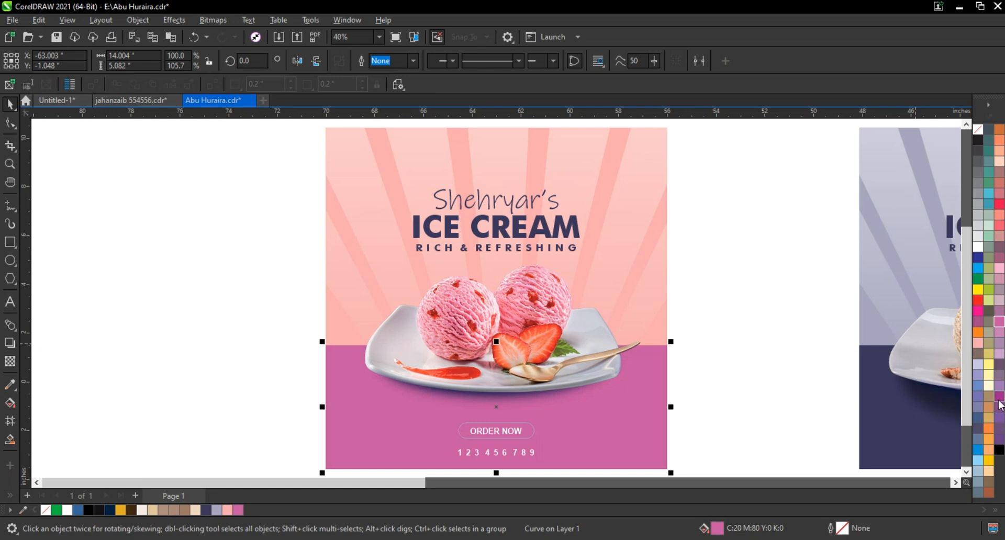
click(999, 399)
click(720, 338)
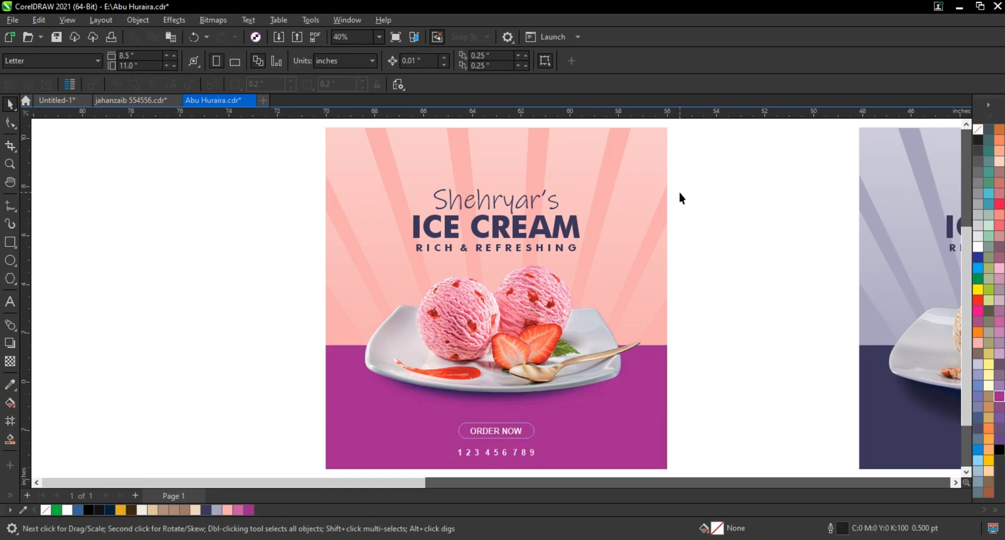
drag(719, 179, 401, 274)
click(248, 510)
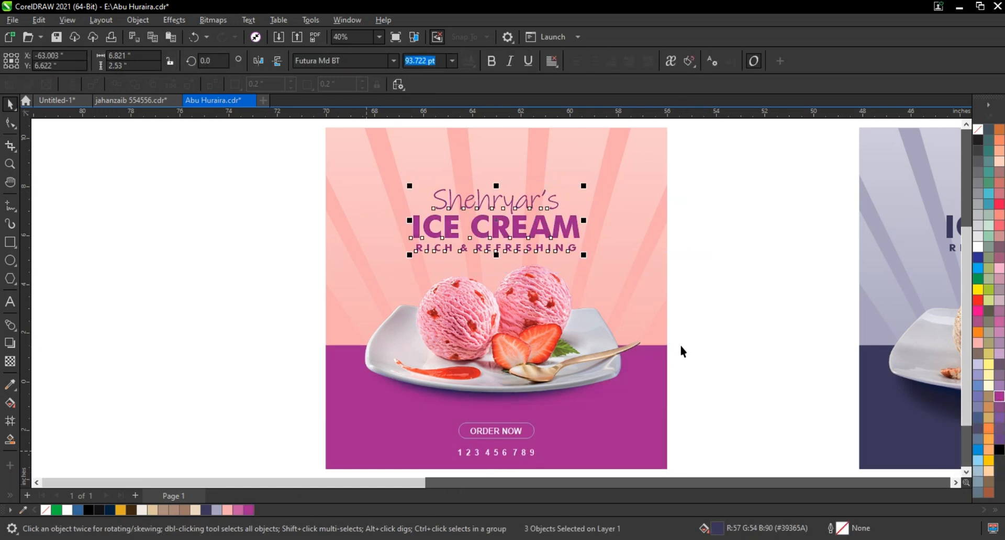
click(749, 337)
Move the complete strawberry advertisement close beside the indigo one, leaving a narrow gap between them
scroll(749, 346, down, 2)
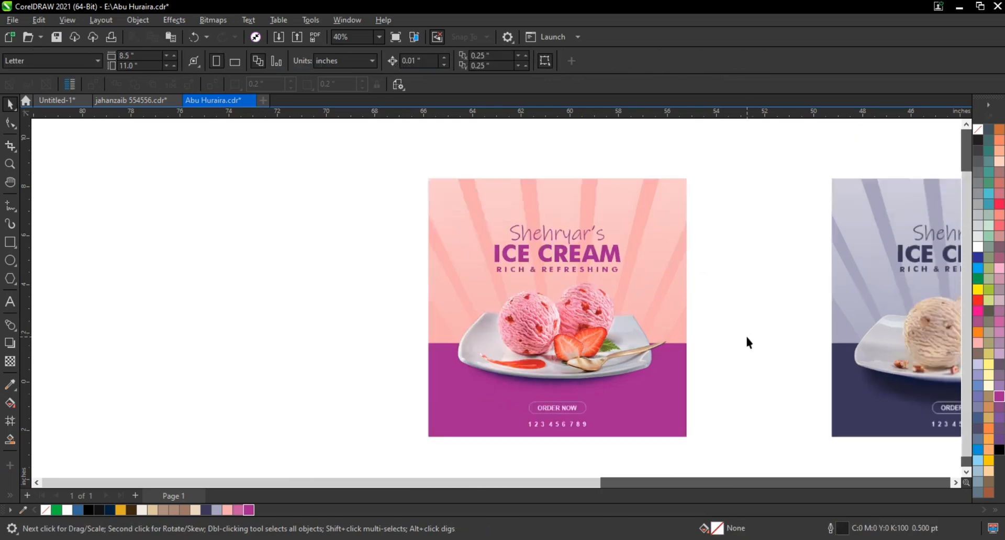
drag(730, 425, 732, 426)
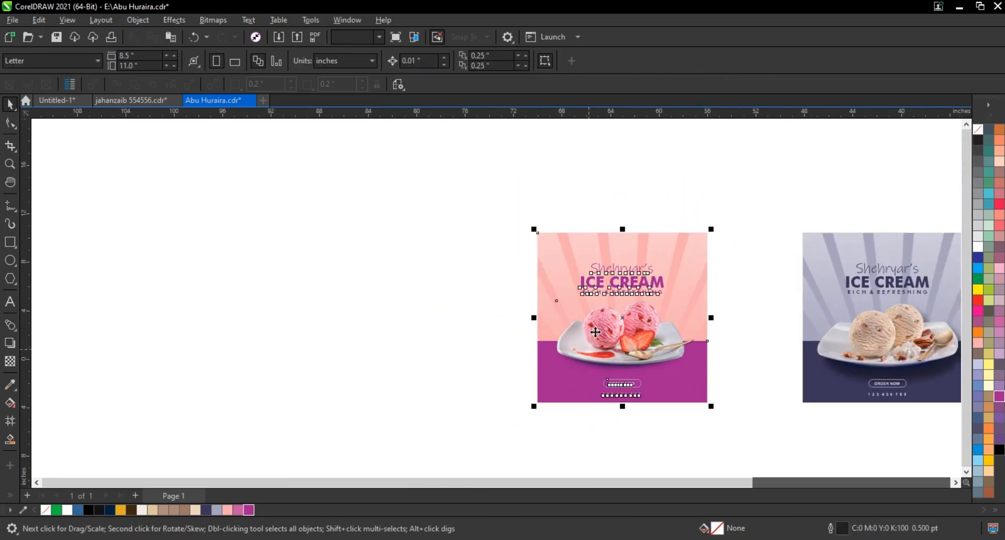
scroll(569, 319, down, 1)
drag(617, 326, 673, 328)
drag(473, 218, 854, 400)
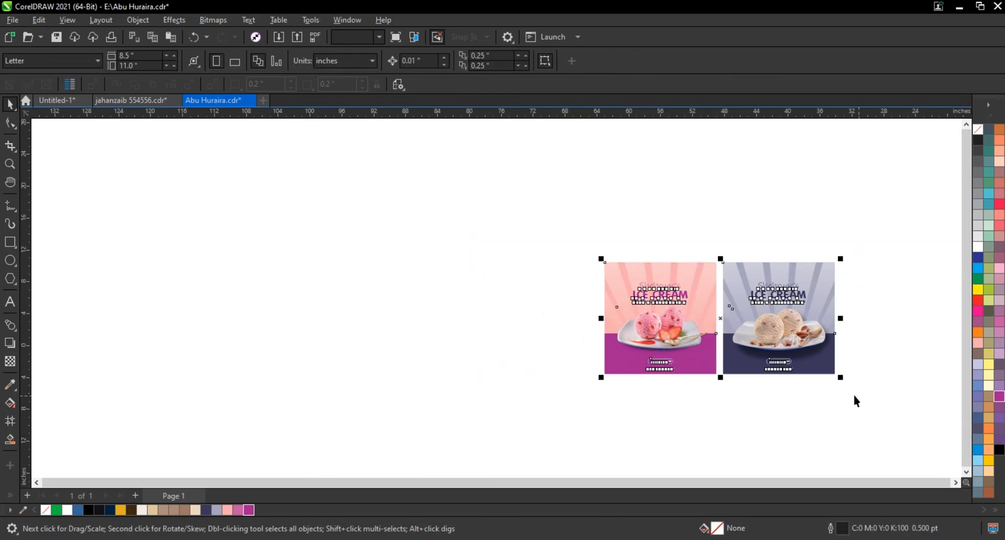
key(shift+F2)
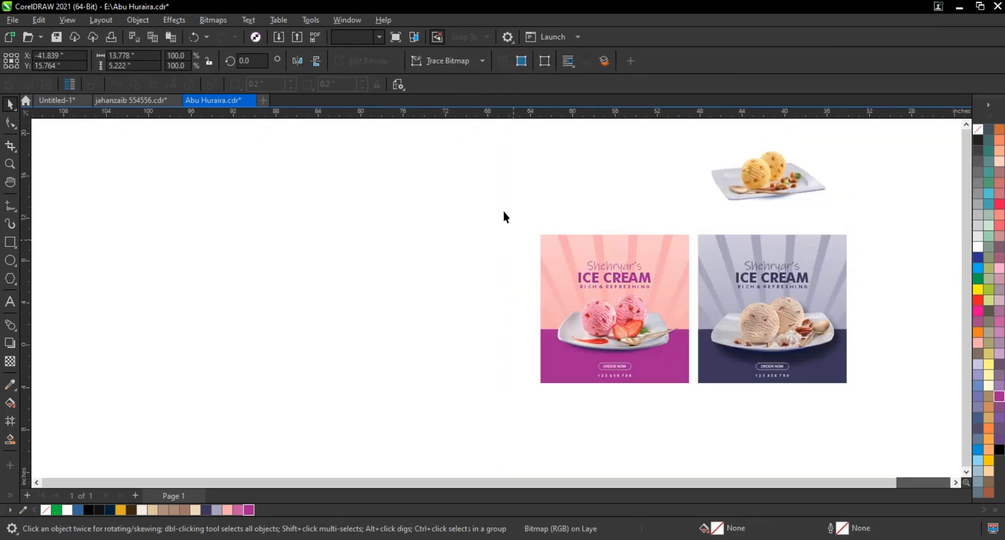
Duplicate the strawberry advertisement on the side away from the indigo one and delete the plate from the new copy
drag(504, 216, 692, 412)
drag(662, 328, 499, 329)
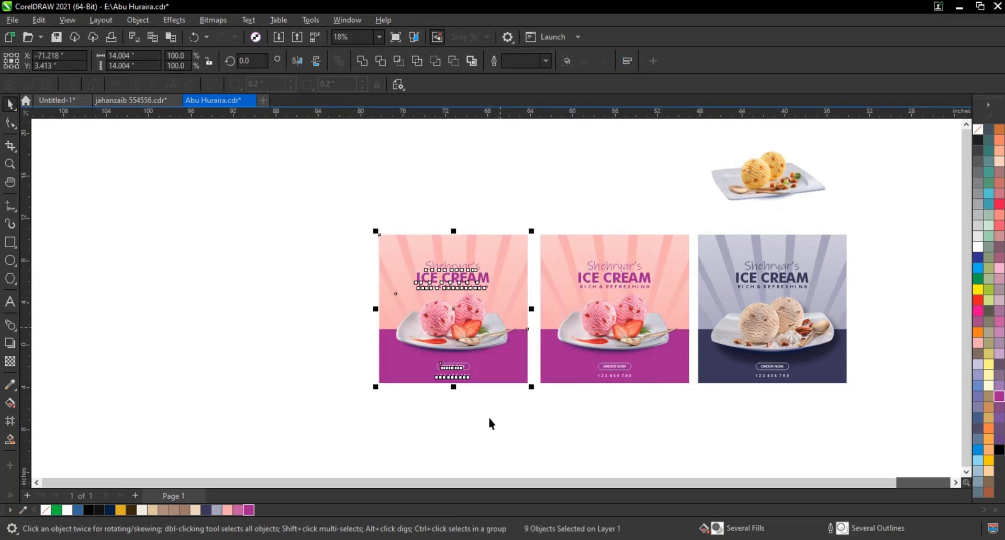
click(491, 421)
click(467, 341)
key(Delete)
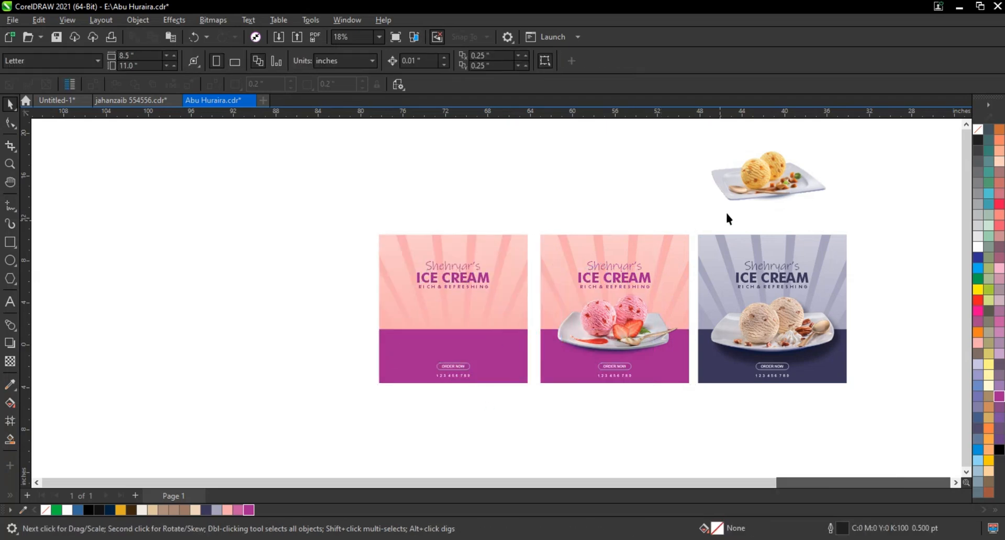
Place the yellow ice cream plate on the new copy and enlarge it to about 124%
click(735, 199)
drag(735, 197, 423, 344)
drag(527, 358, 544, 366)
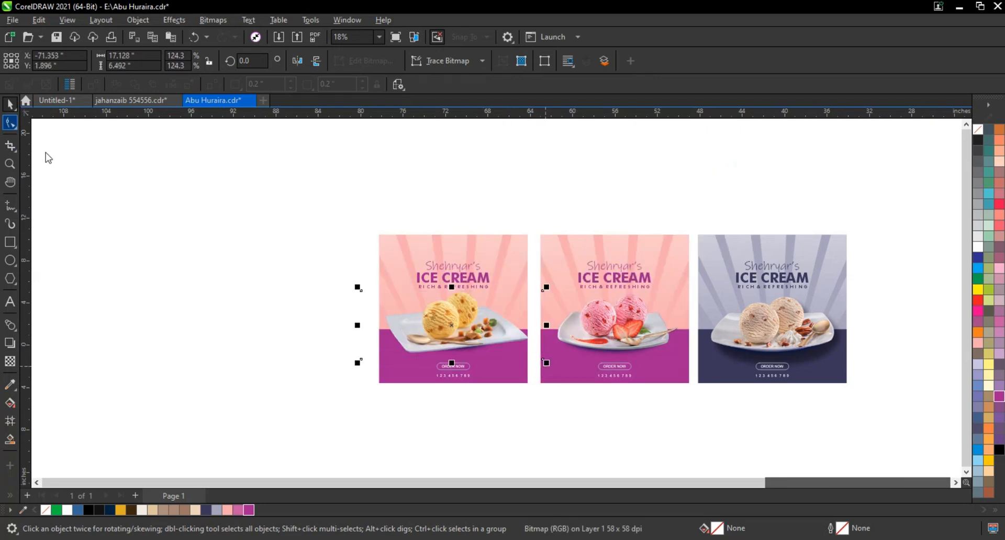
Trim the empty sides of the yellow plate image with the Shape tool and scale it to about 117% to fit the advertisement
drag(363, 359, 381, 361)
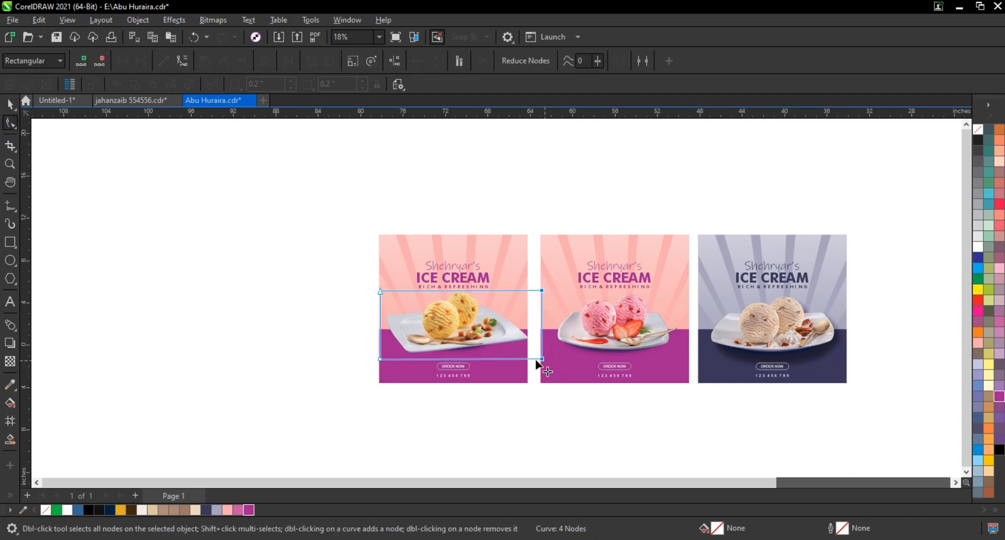
drag(543, 359, 531, 365)
click(11, 105)
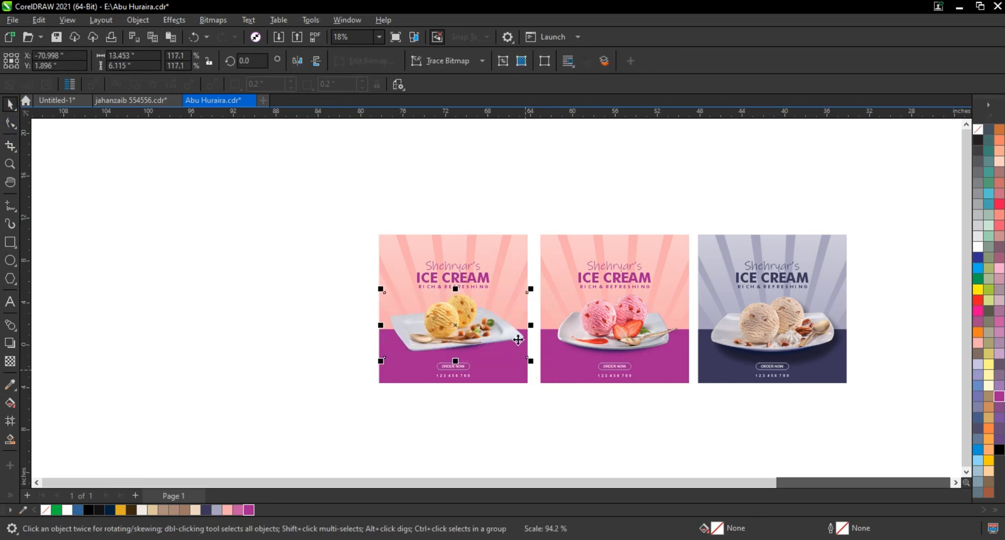
Recolour the third advertisement's sunrays light yellow (C0 M12 Y59 K0) and the backdrop behind them golden yellow
double_click(500, 250)
click(505, 258)
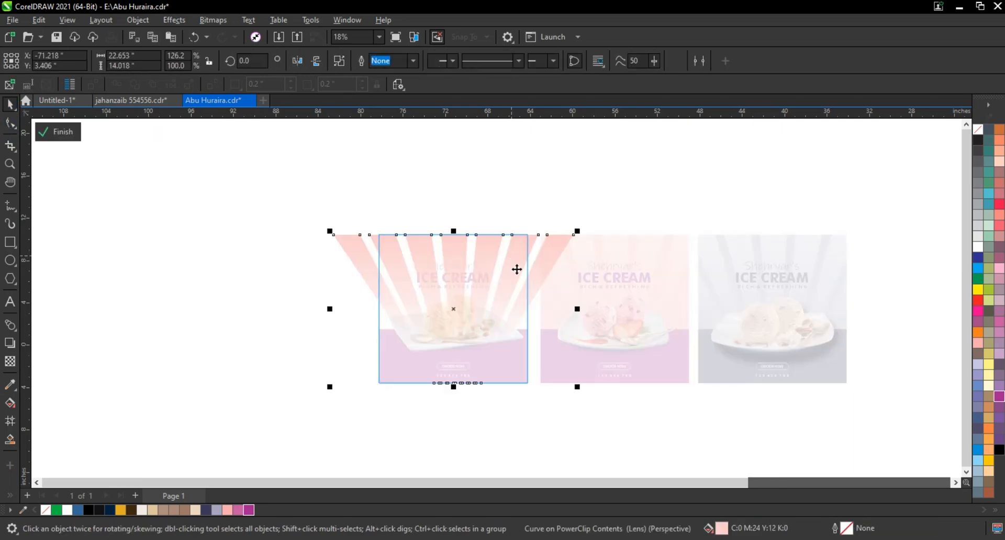
click(989, 461)
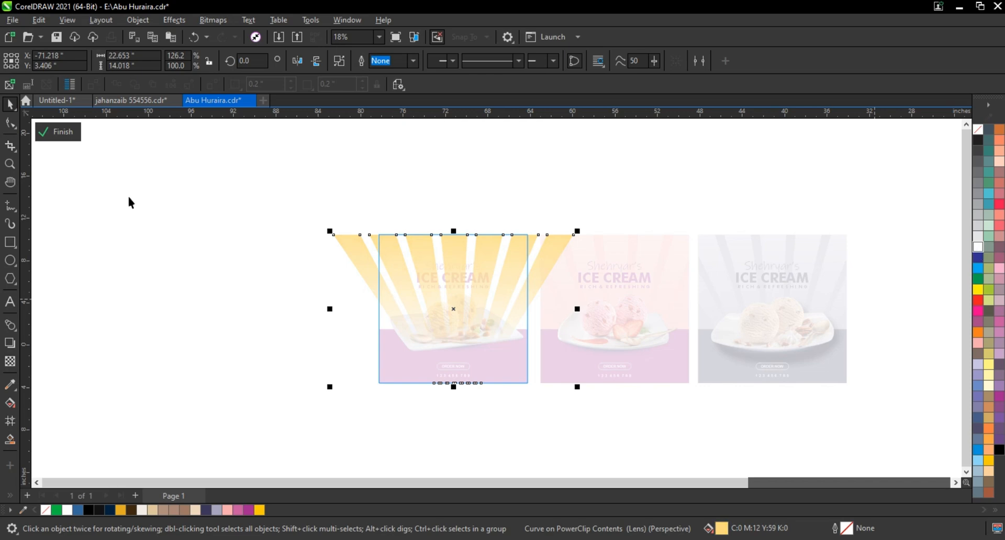
click(57, 131)
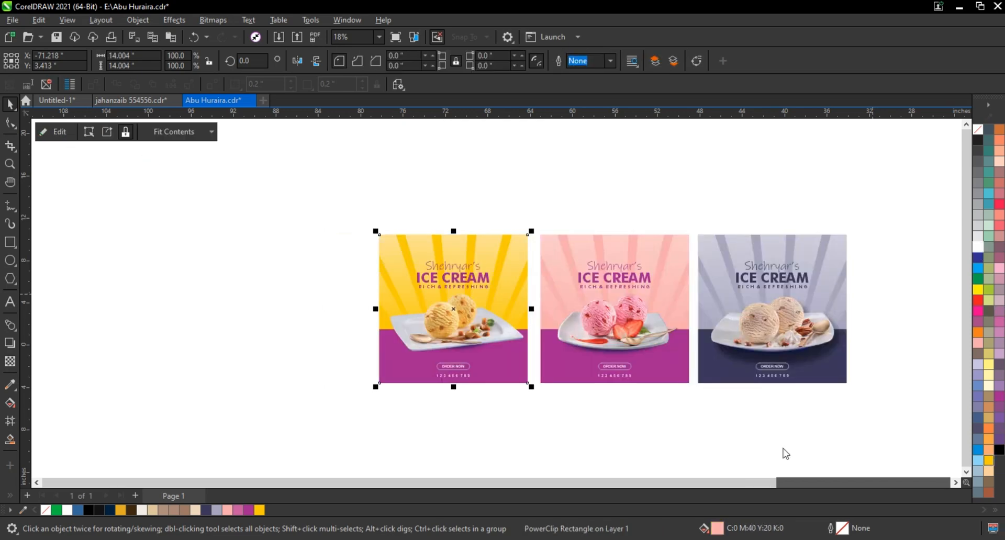
Fill the yellow advertisement's lower band and its three text lines with orange (C0 M60 Y100 K0)
click(512, 378)
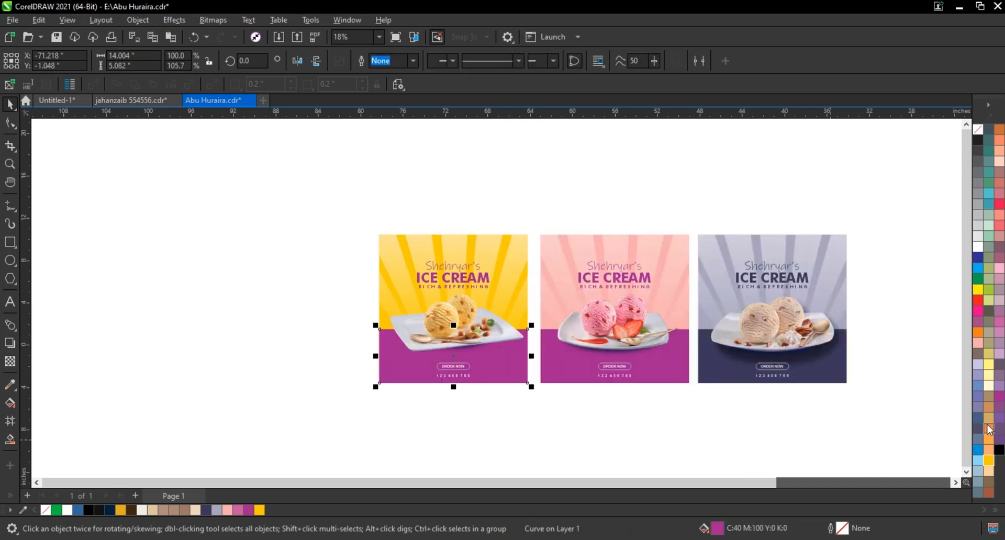
click(978, 332)
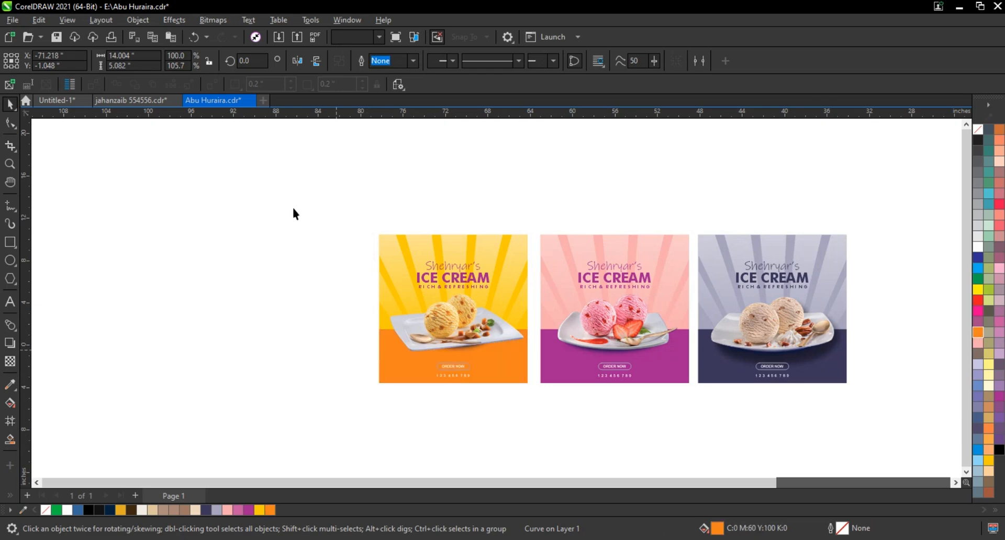
drag(292, 205, 903, 437)
key(shift+F2)
click(345, 314)
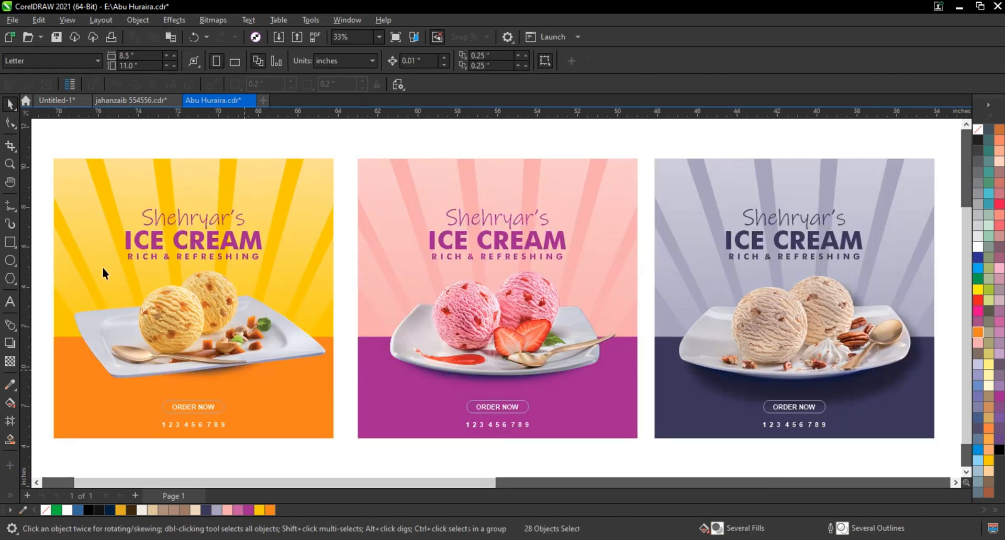
click(217, 261)
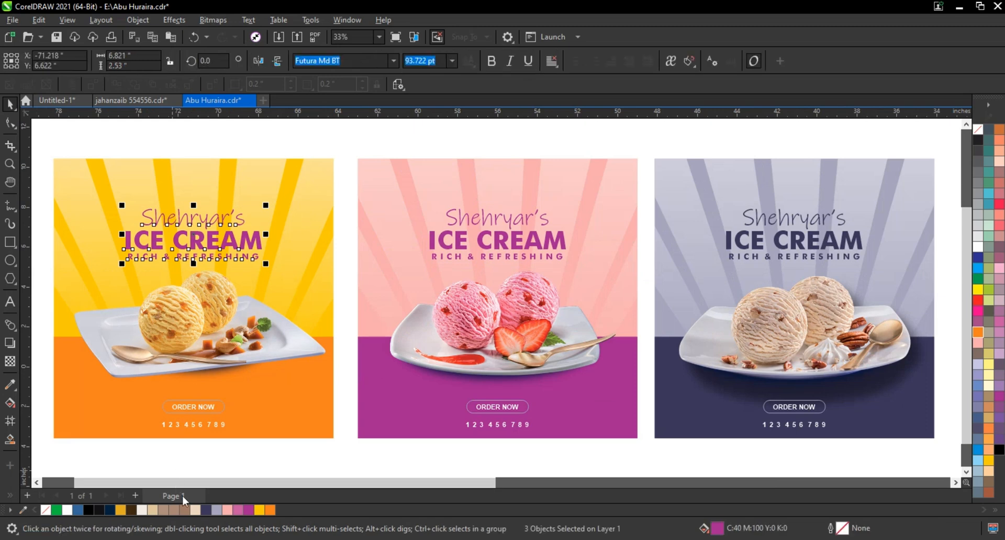
click(268, 509)
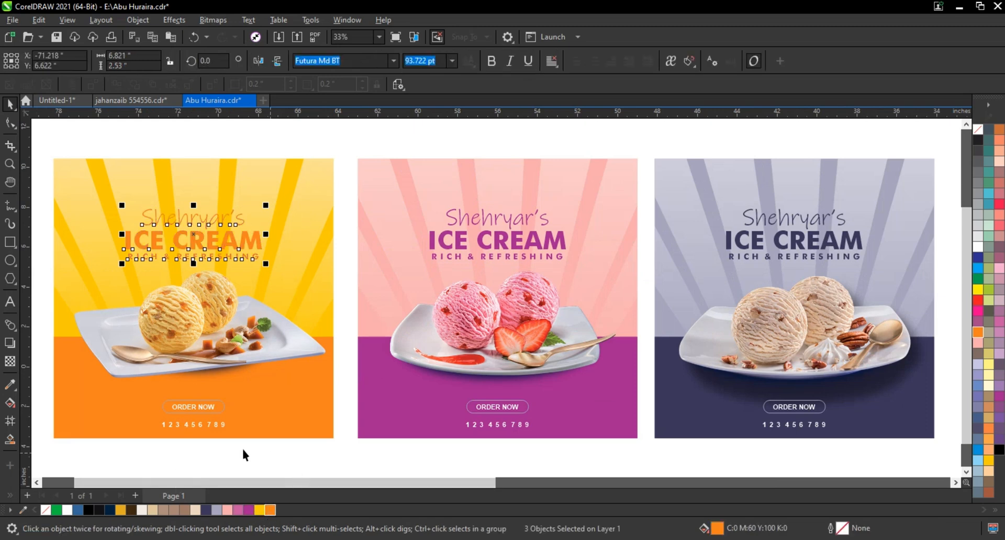
Set the outline of the yellow advertisement's ORDER NOW button to golden yellow
click(207, 414)
click(224, 409)
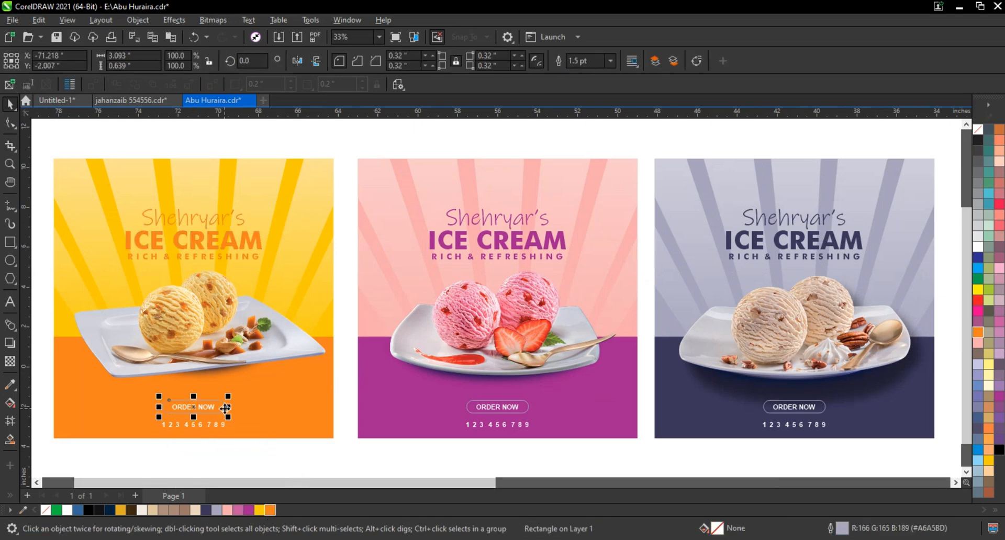
right_click(270, 510)
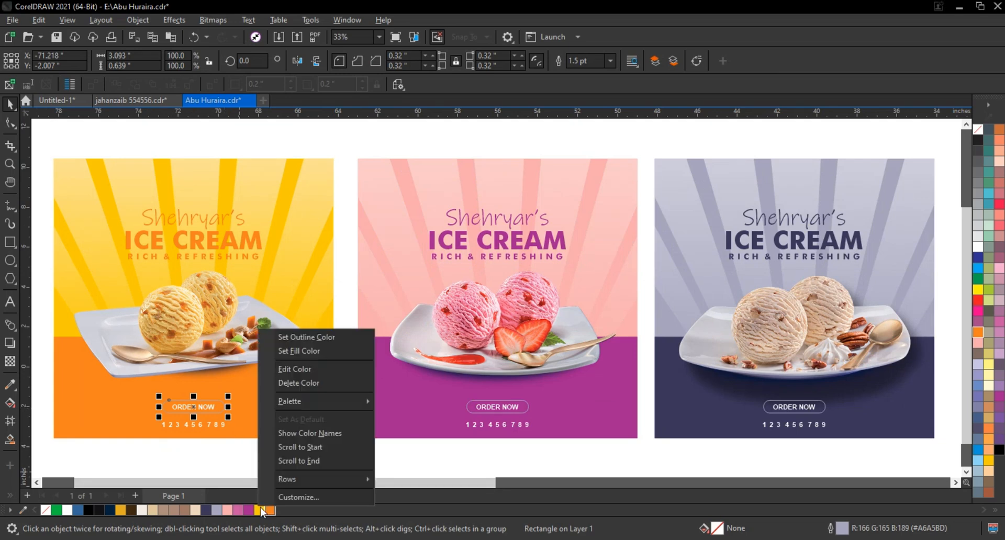
click(302, 338)
key(Escape)
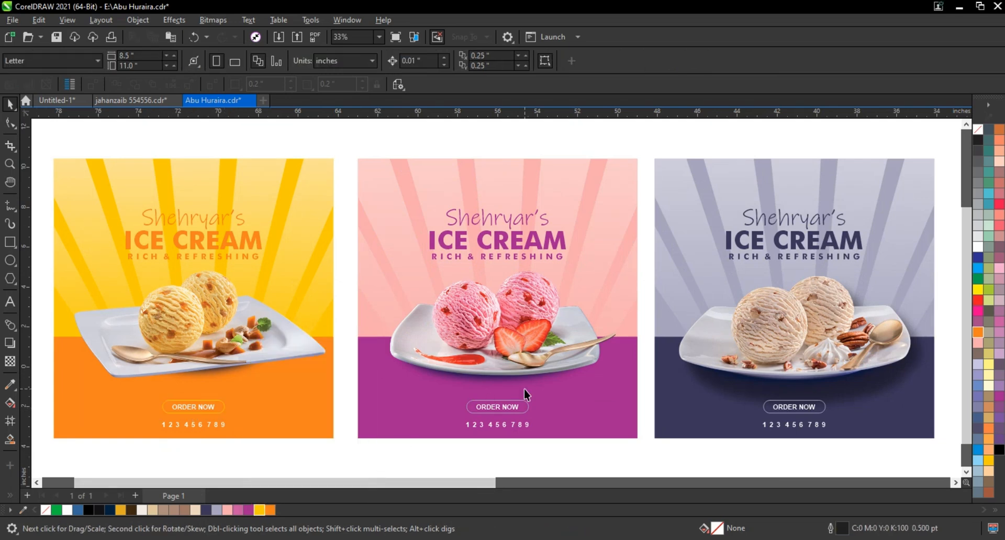
Set the outline of the pink advertisement's ORDER NOW button to lighter pink-purple (C20 M80 Y0 K0)
click(525, 408)
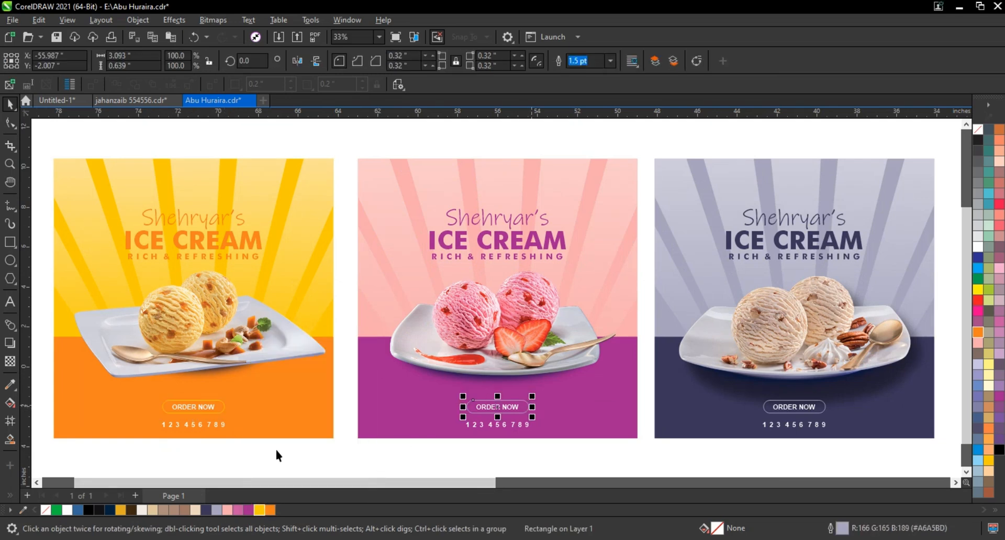
right_click(237, 508)
click(275, 339)
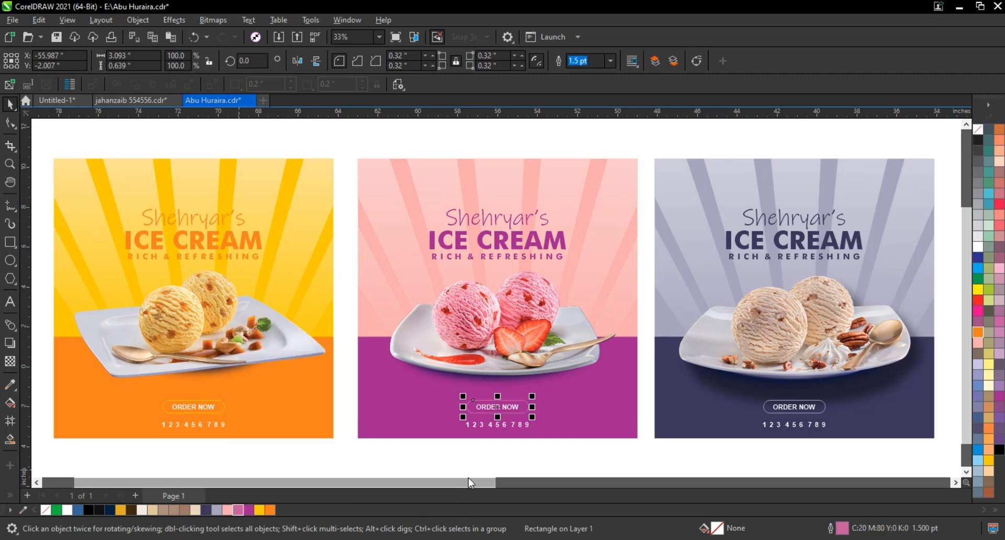
click(463, 469)
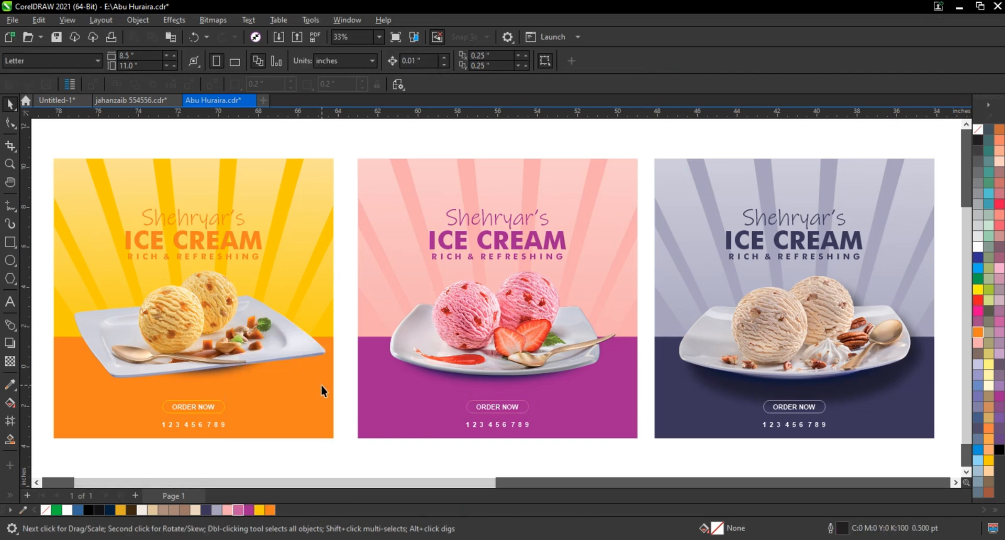
Cast a drop shadow down and to the right of the strawberry plate, with opacity 50 and feathering 15, and break the shadow apart
click(520, 357)
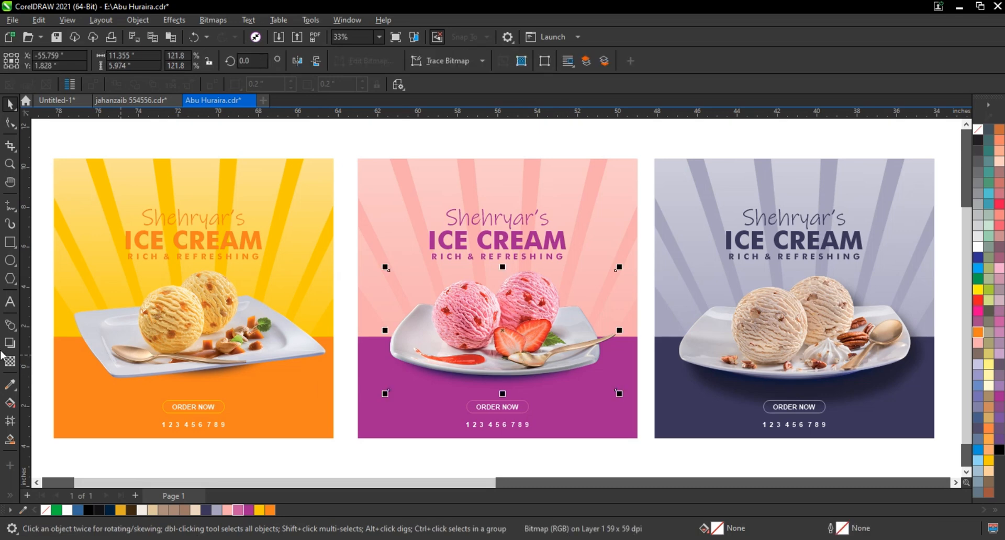
click(9, 345)
drag(490, 350, 538, 399)
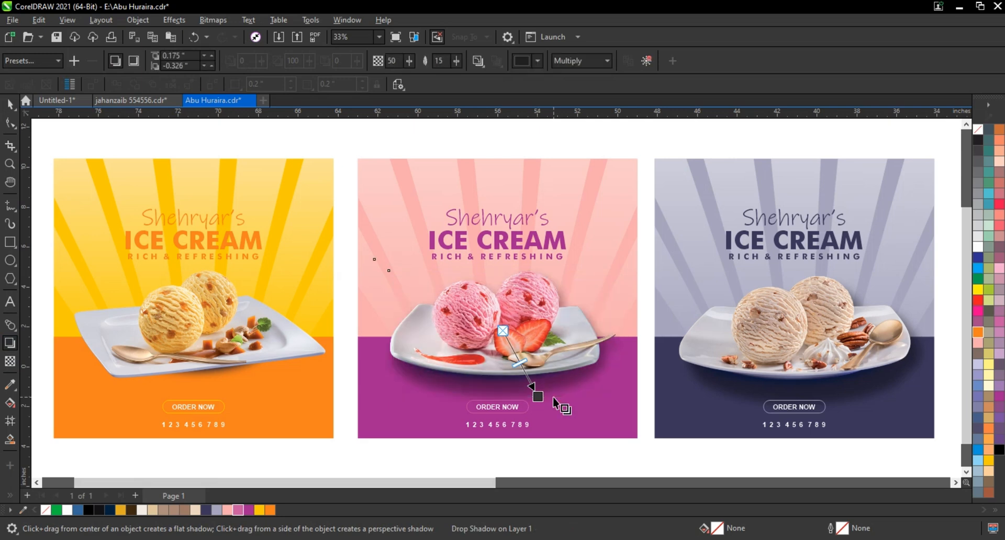
click(153, 21)
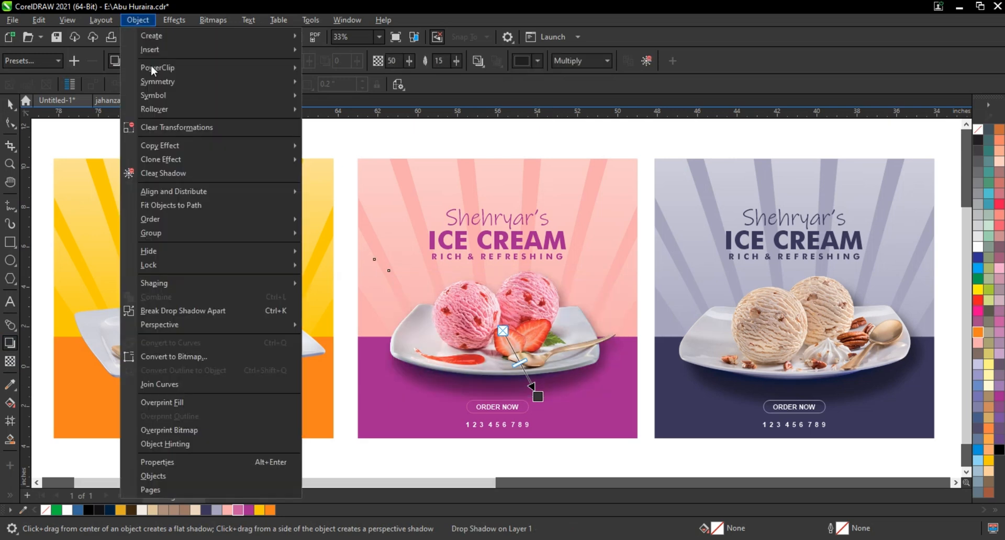
click(191, 308)
Cast a drop shadow down and slightly to the right of the yellow ice cream plate, and break the shadow apart
drag(182, 330, 224, 399)
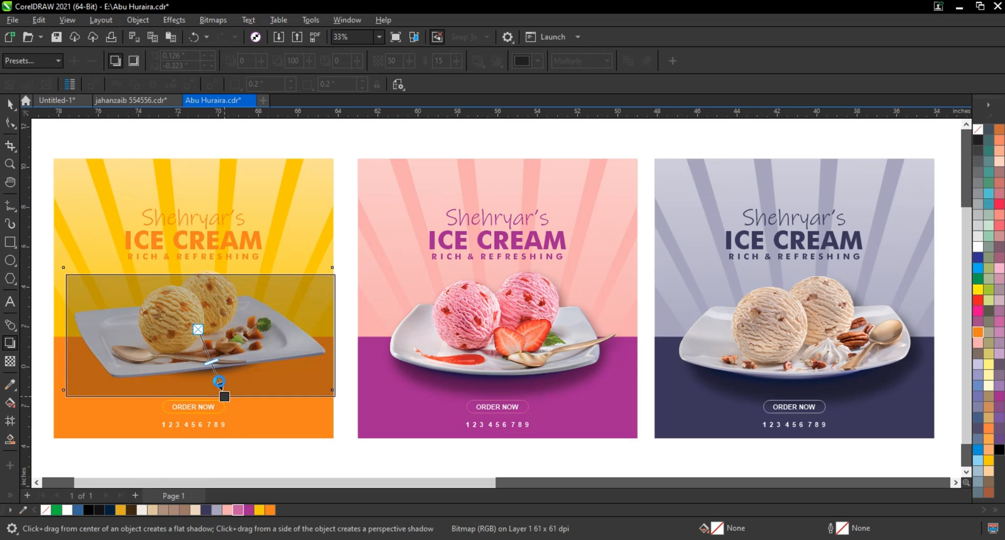
click(137, 20)
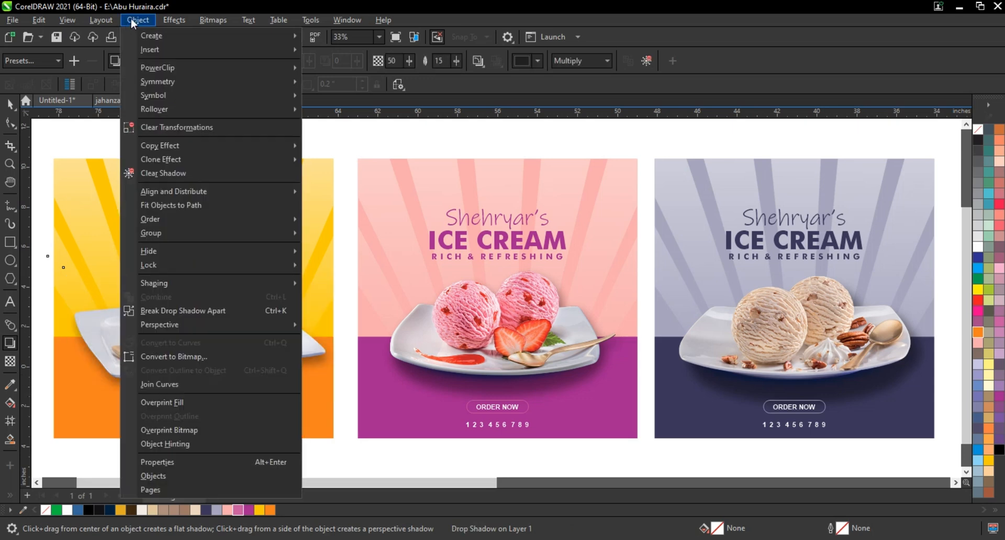
click(189, 313)
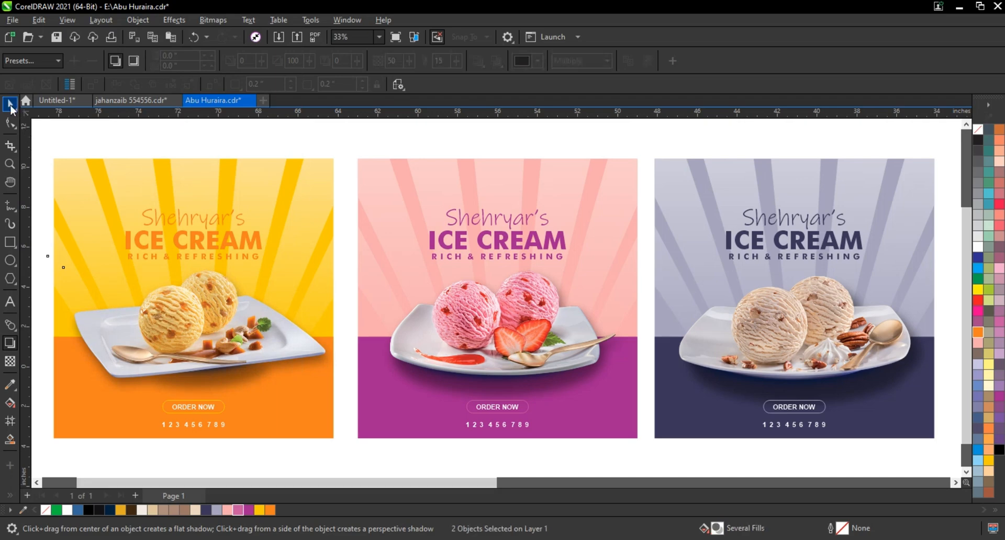
key(space)
Place the palm leaf image above the design over the yellow advertisement and enlarge it to about 383% to span the top
scroll(509, 335, down, 2)
drag(112, 185, 803, 436)
key(shift+F2)
click(653, 379)
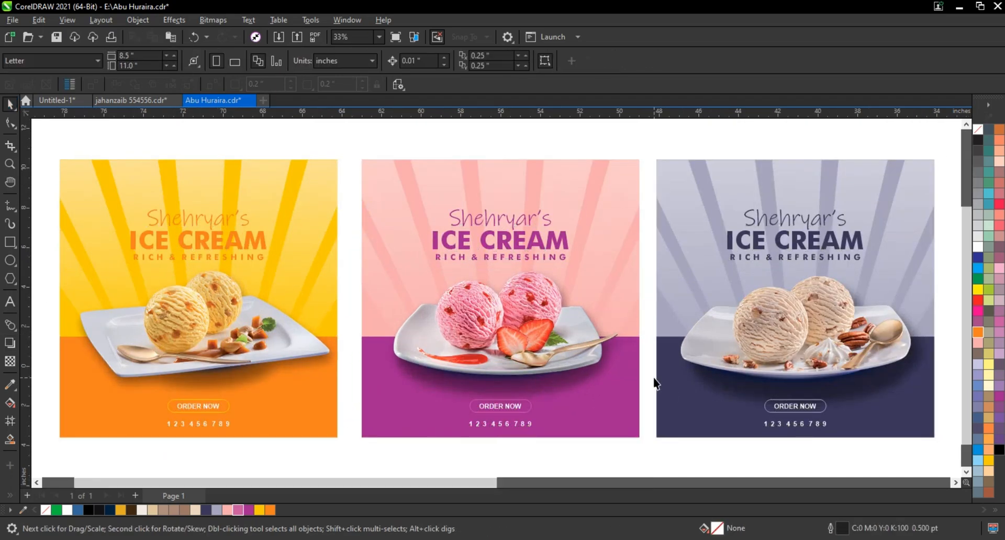
scroll(656, 302, down, 1)
drag(266, 159, 820, 404)
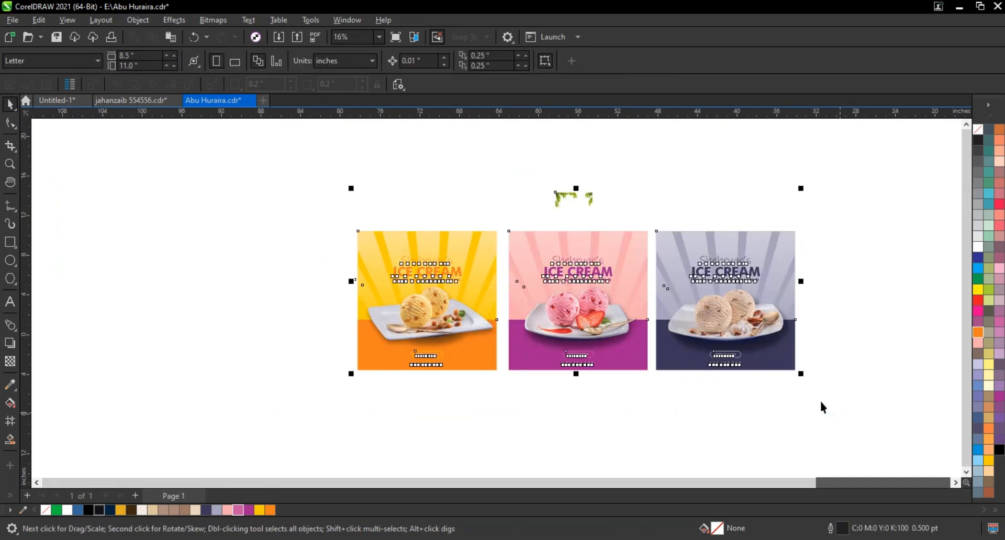
key(shift+F2)
click(642, 270)
drag(465, 141, 80, 212)
drag(149, 235, 348, 367)
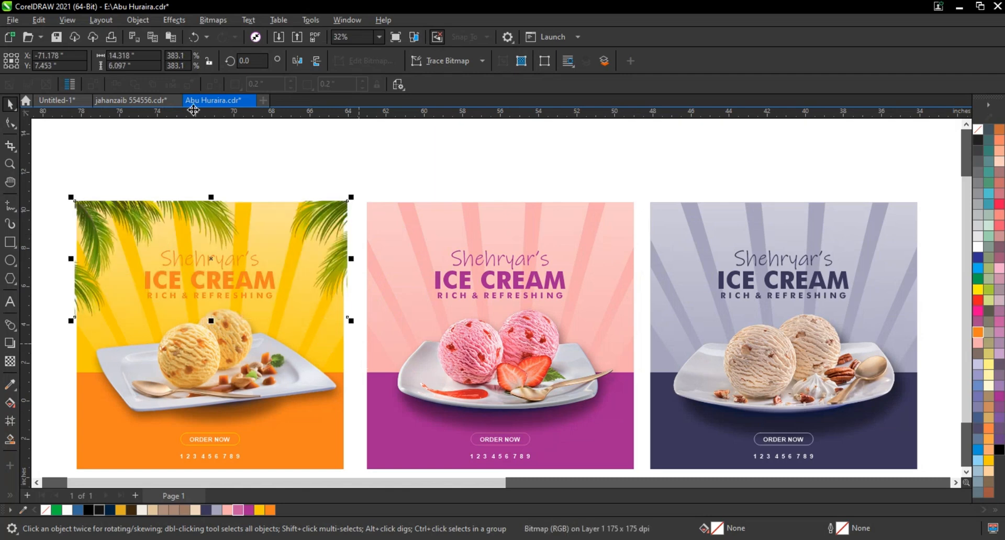
Apply a Gaussian Blur with a radius of about 15.7 pixels to the palm leaves
click(178, 21)
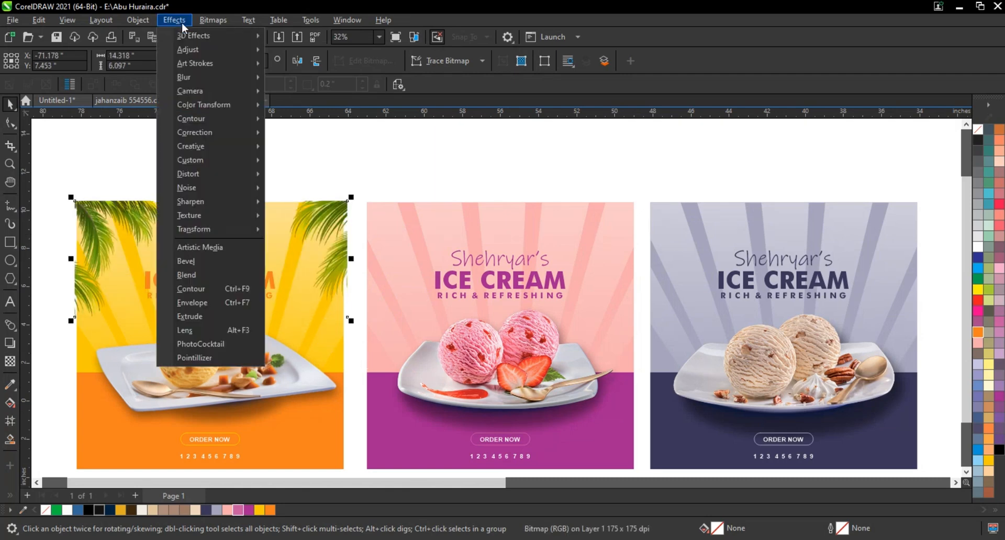
mouse_move(225, 78)
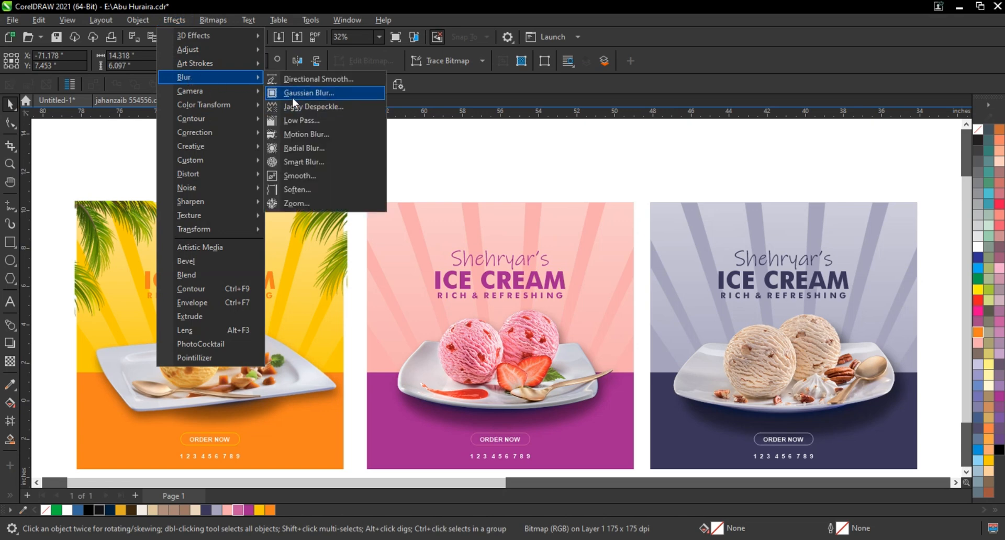
click(292, 94)
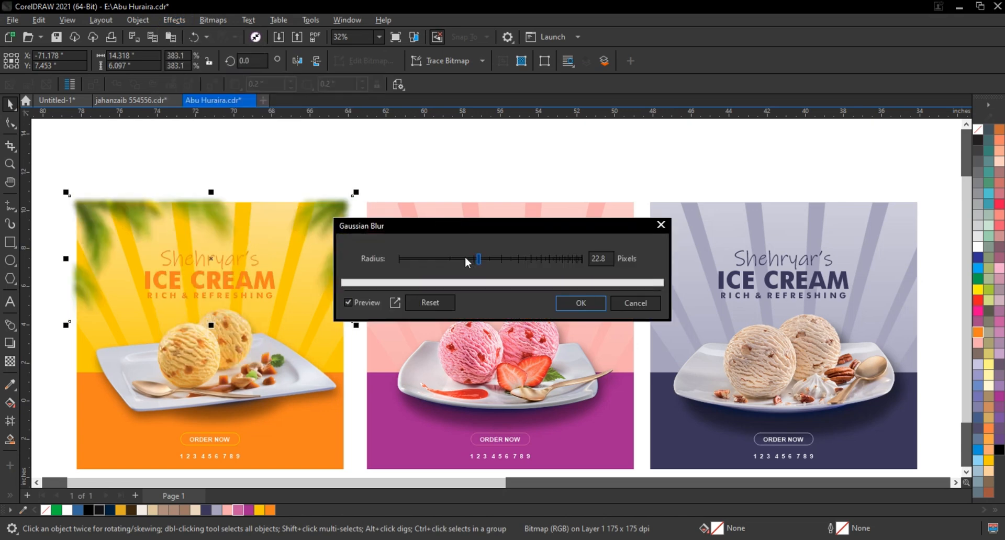
click(464, 260)
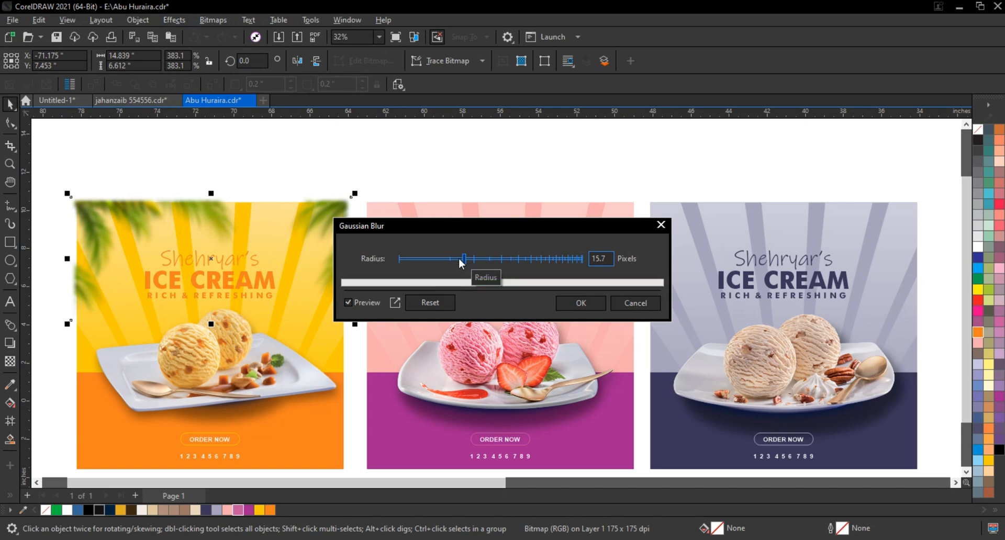
click(577, 305)
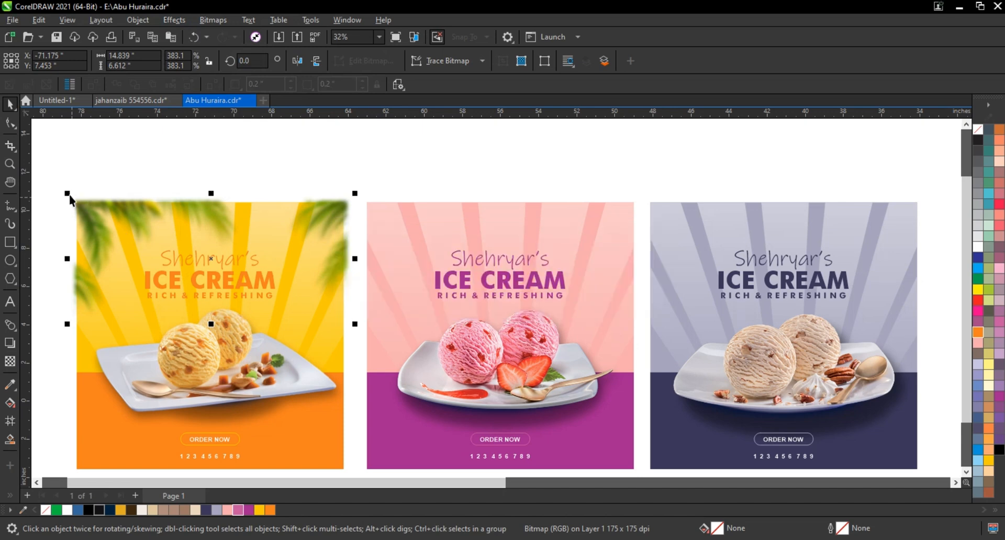
Enlarge the blurred leaves to about 395% so they overhang the yellow advertisement, and centre them horizontally on it
drag(68, 196, 62, 190)
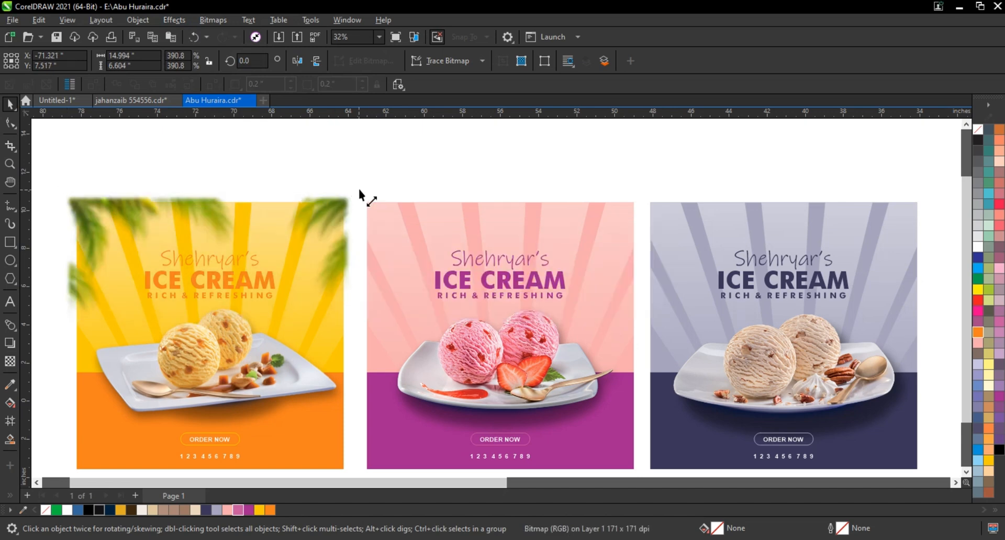
drag(359, 189, 361, 187)
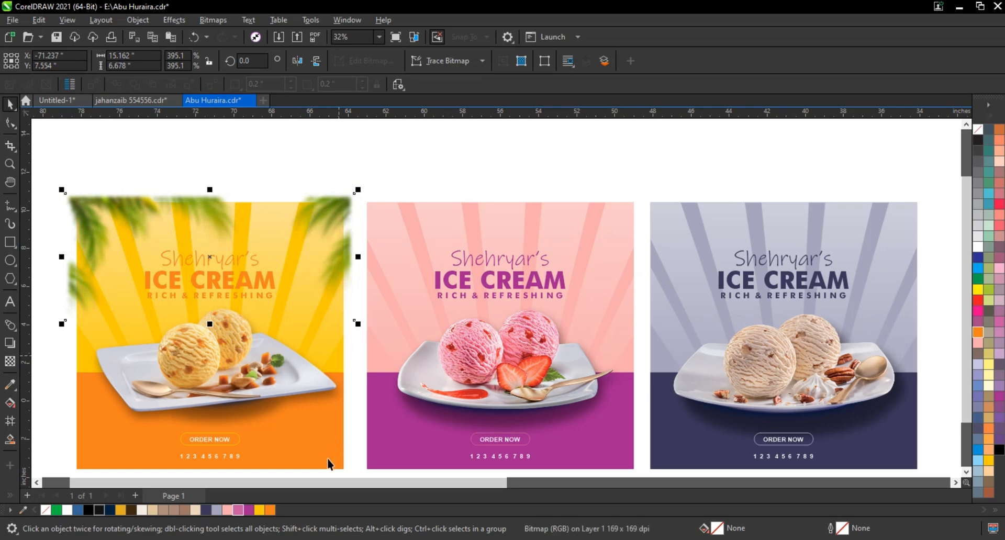
click(341, 204)
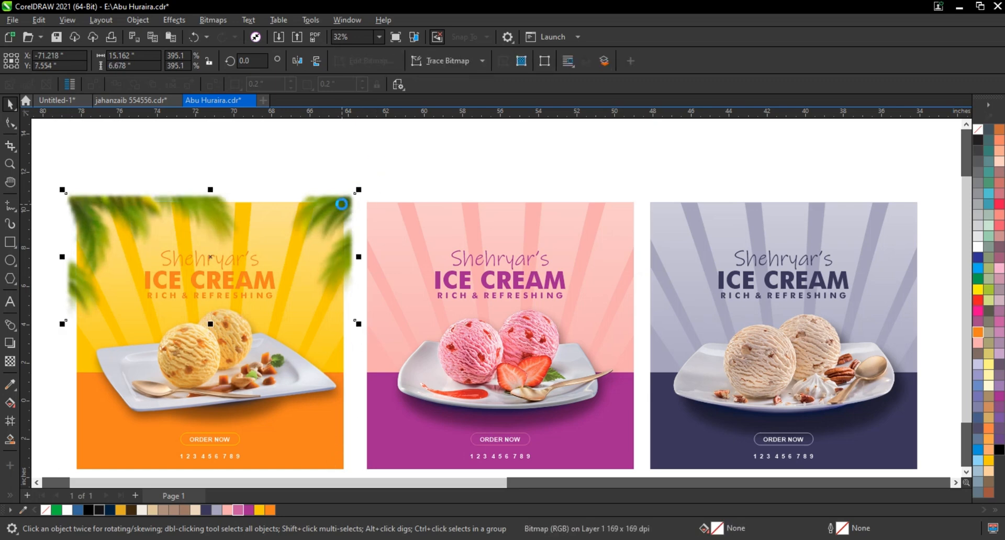
Copy the blurred leaves onto the pink and the purple-grey advertisements and centre each copy horizontally on its advertisement
shift+click(613, 231)
key(c)
click(621, 143)
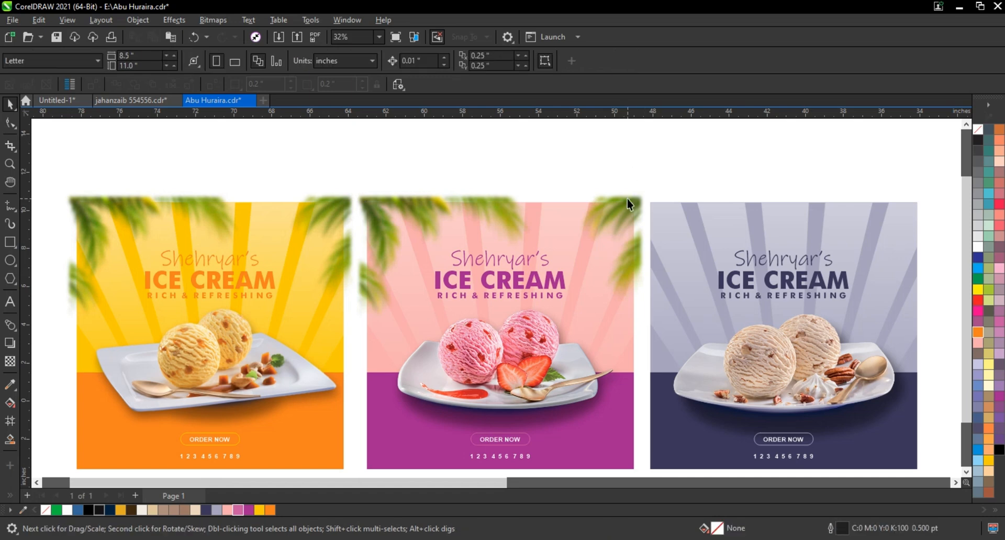
click(627, 199)
shift+click(913, 223)
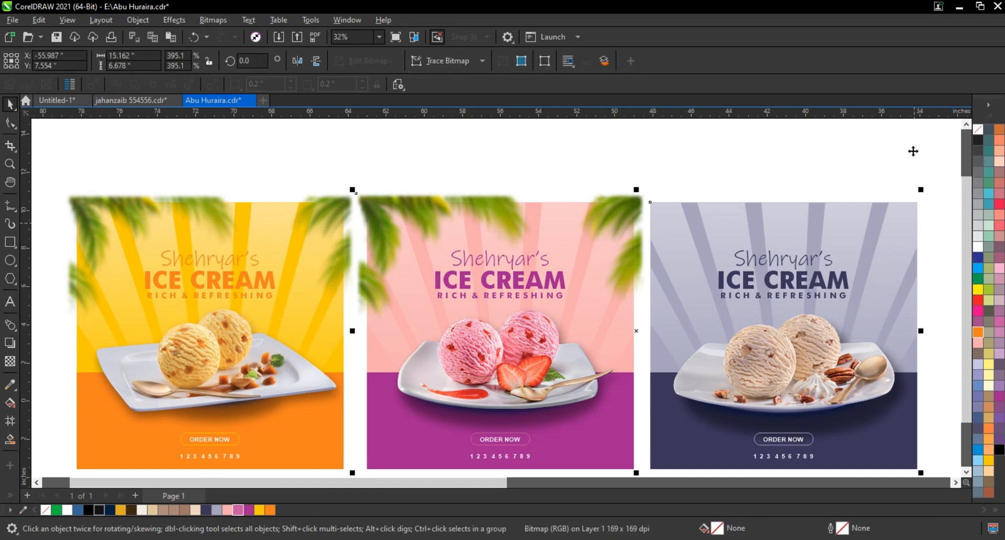
key(c)
click(909, 146)
PowerClip the purple-grey advertisement's leaves inside its square backdrop
right_click(909, 215)
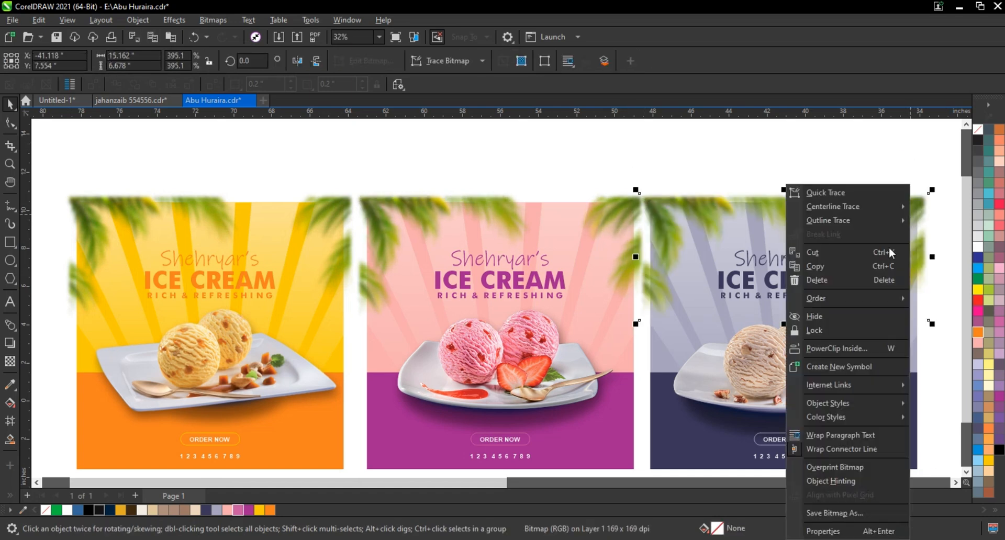
click(858, 349)
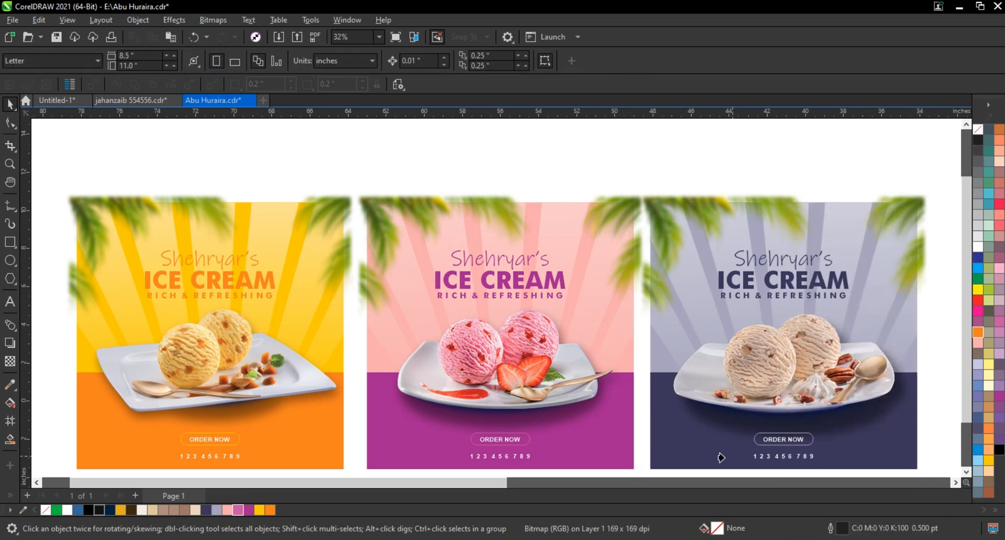
click(651, 361)
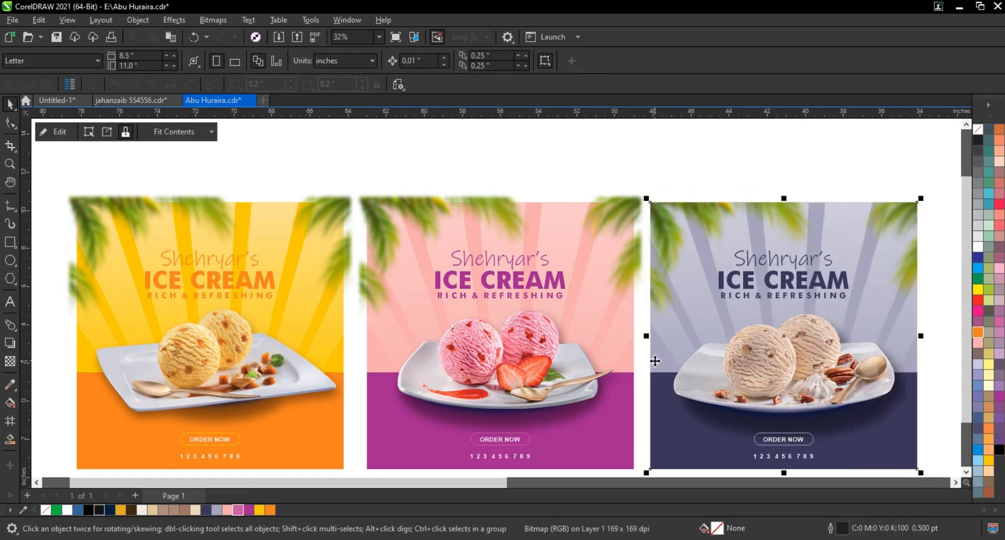
Try to PowerClip the pink advertisement's leaves from a spot near its right edge, and undo it
right_click(624, 211)
click(676, 348)
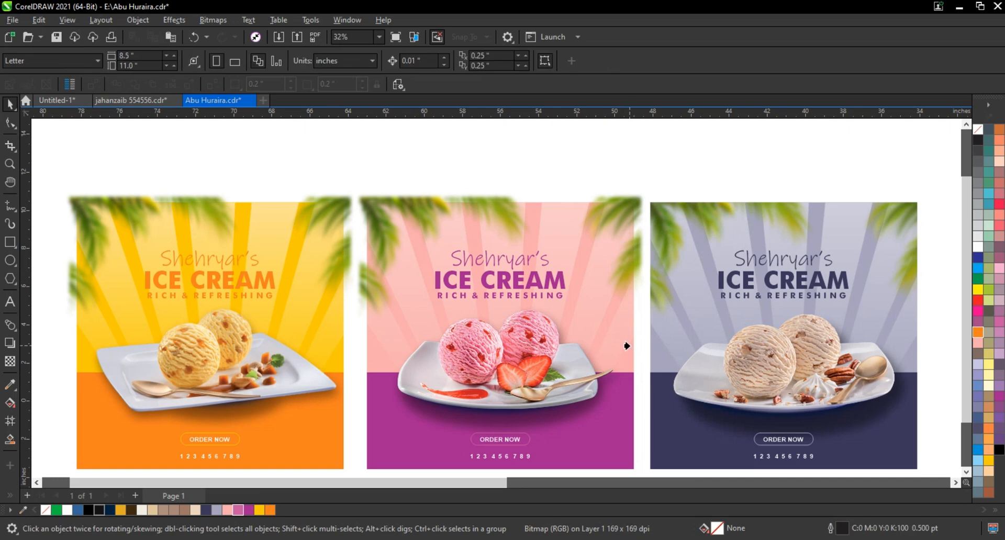
click(629, 346)
key(ctrl+z)
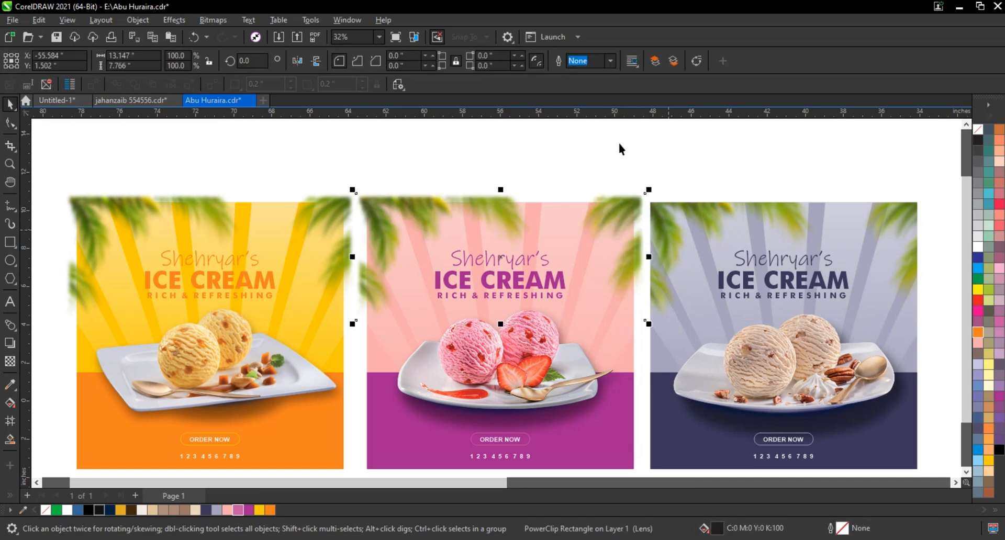
PowerClip the pink advertisement's leaves inside its square backdrop
right_click(616, 195)
click(649, 351)
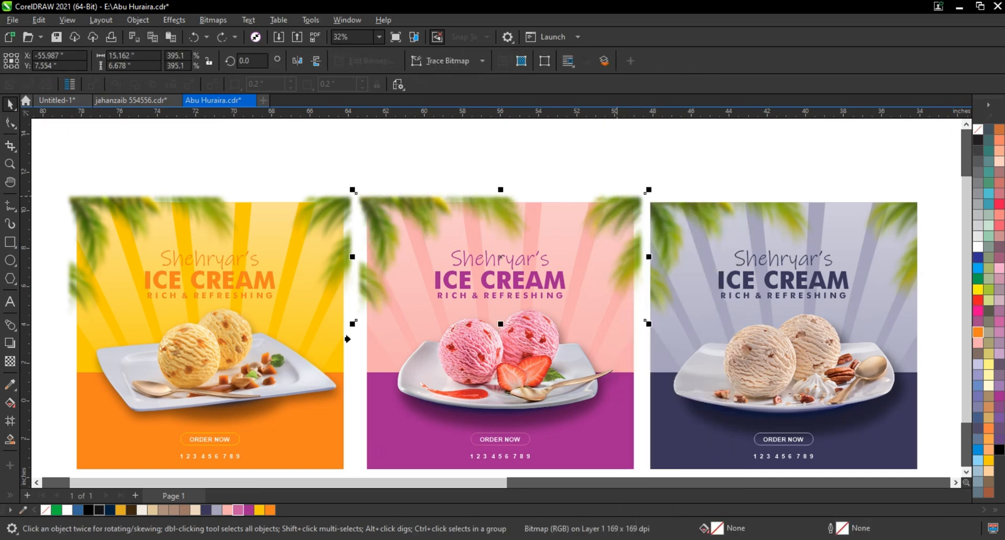
click(366, 347)
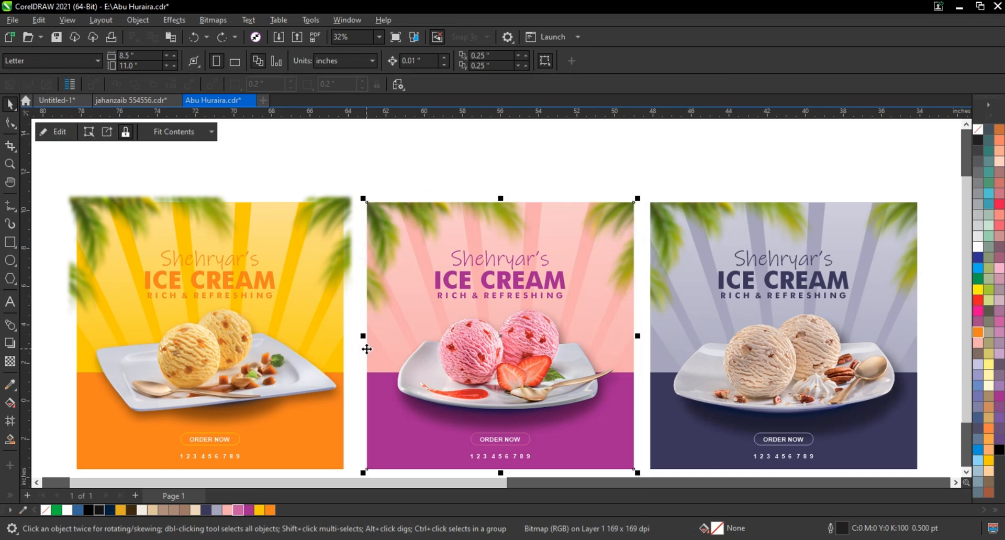
Try to PowerClip the yellow advertisement's leaves from a spot at its left edge, and undo it
click(327, 204)
right_click(327, 185)
click(376, 348)
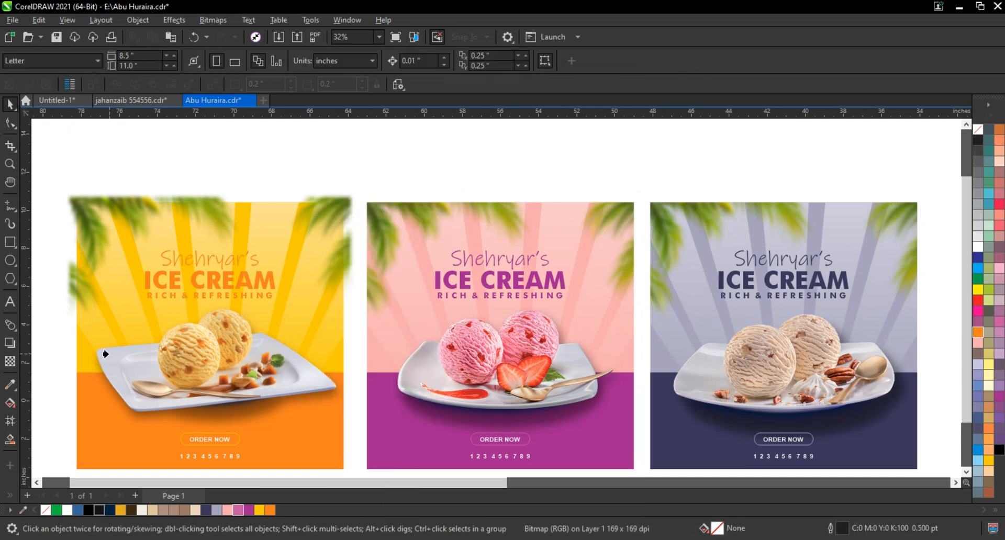
click(76, 348)
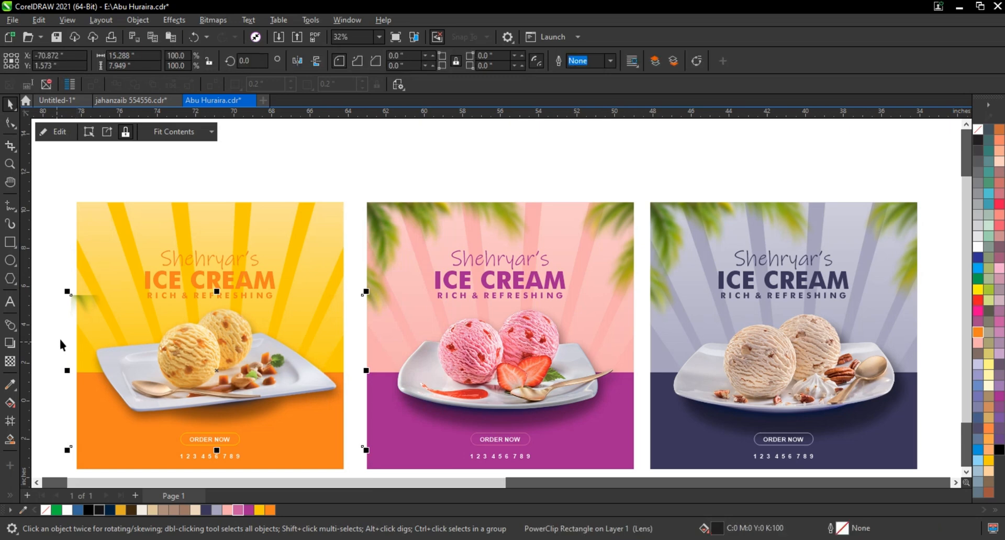
key(ctrl+z)
Try to PowerClip the yellow advertisement's leaves with a target spot beside the plate
right_click(325, 215)
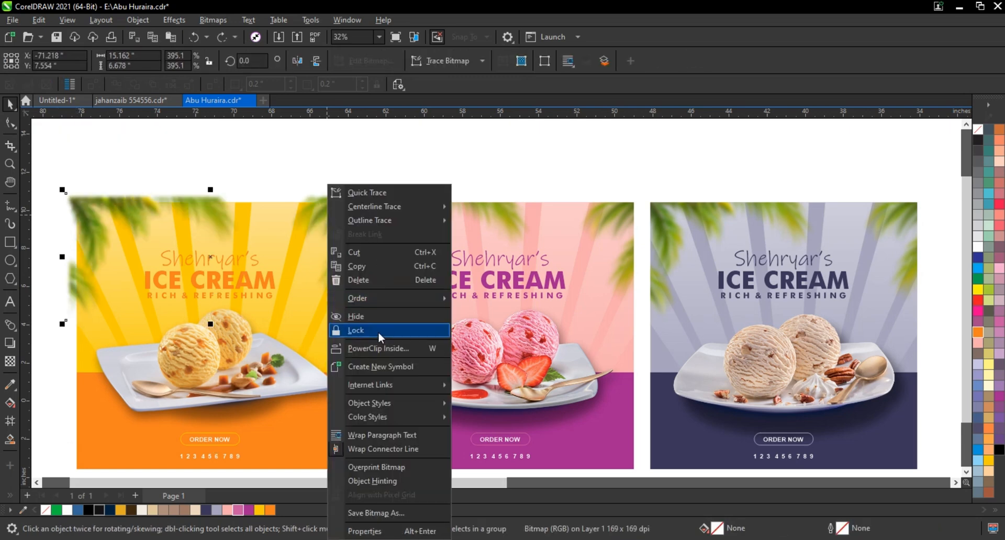
click(369, 348)
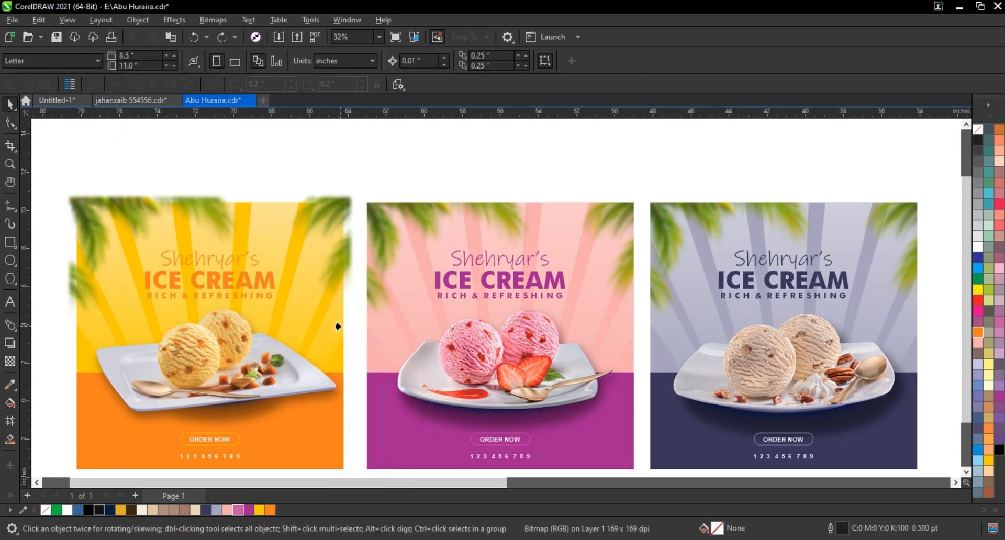
click(338, 327)
click(514, 316)
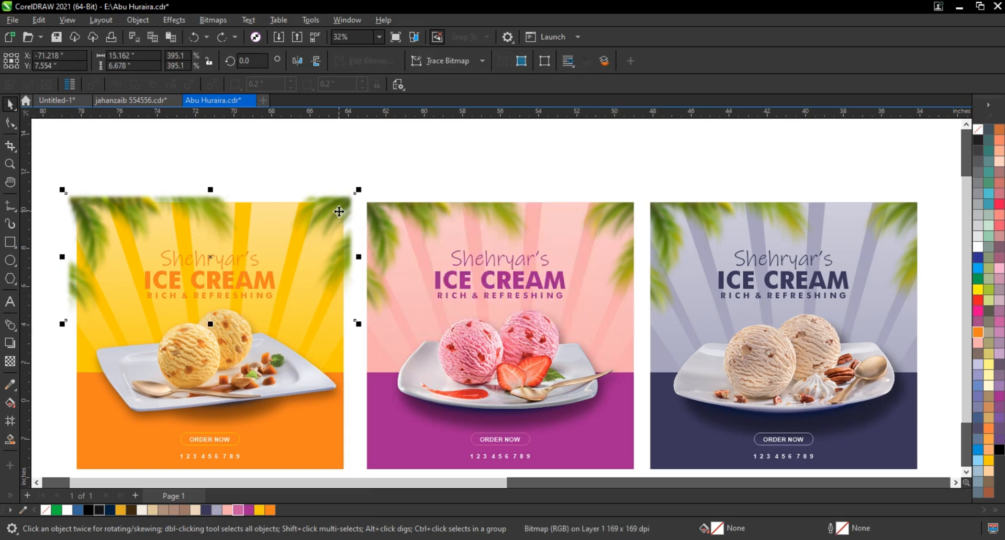
Send the yellow advertisement's leaves behind its square backdrop and PowerClip them inside it
right_click(353, 201)
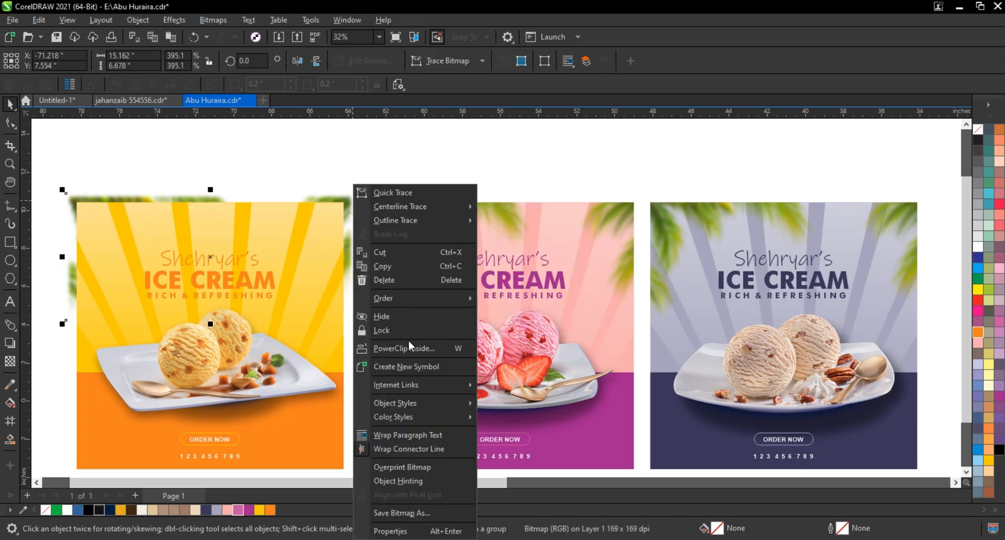
click(370, 348)
click(388, 174)
key(Return)
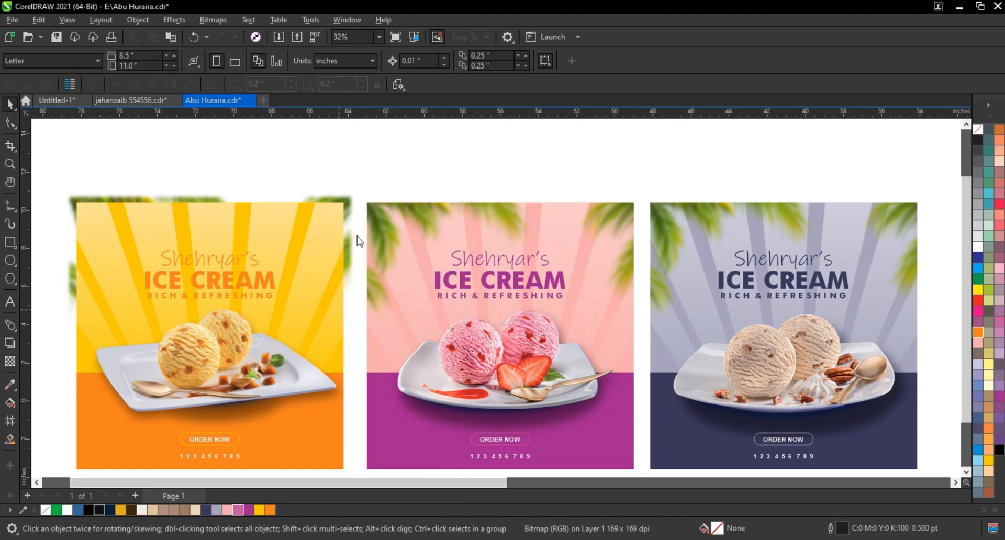
click(297, 210)
click(356, 159)
scroll(516, 206, down, 2)
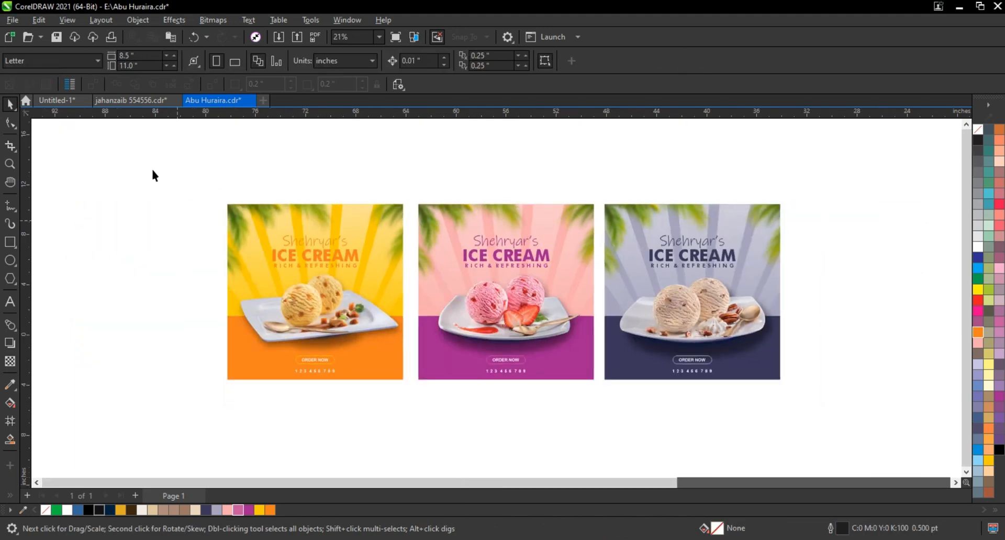
Zoom to all three advertisements to check the clipped leaves
drag(164, 163, 858, 422)
key(shift+F2)
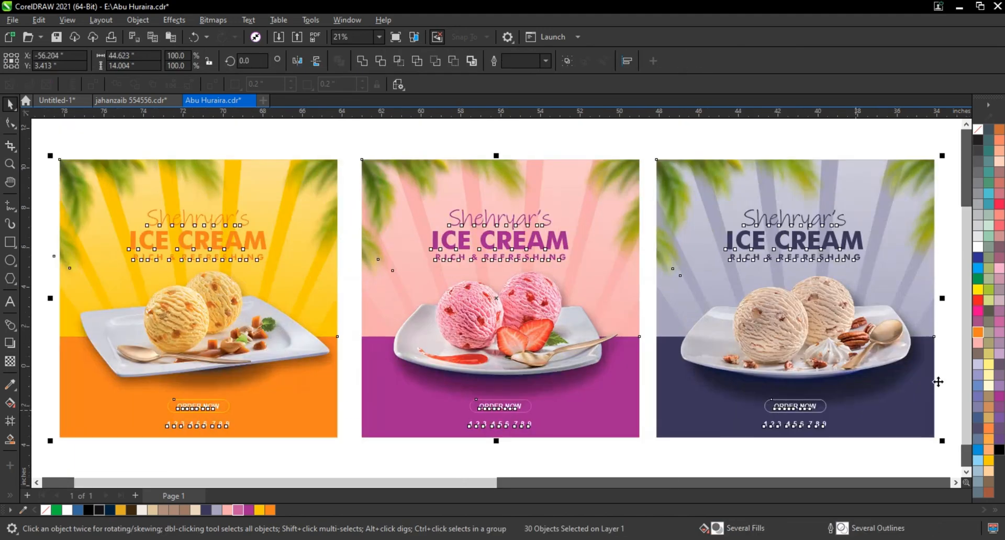
click(948, 380)
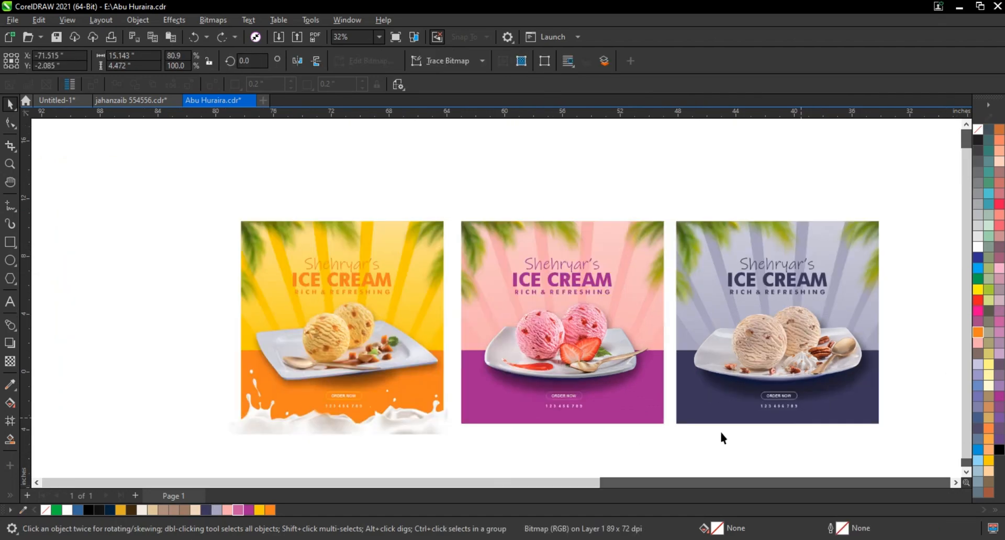
Position the milk splash along the lower edge of the yellow advertisement and centre it horizontally on the square backdrop
drag(384, 429, 389, 427)
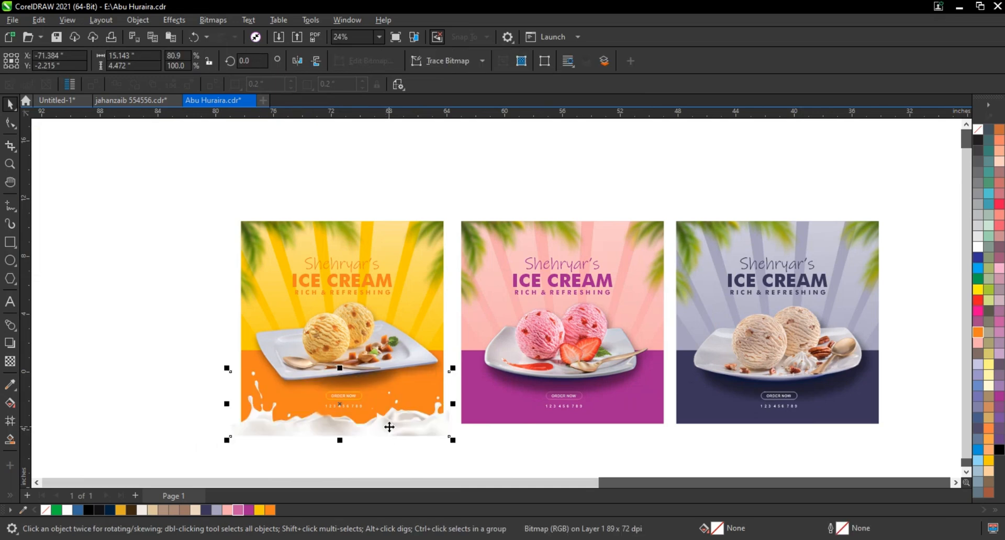
click(372, 236)
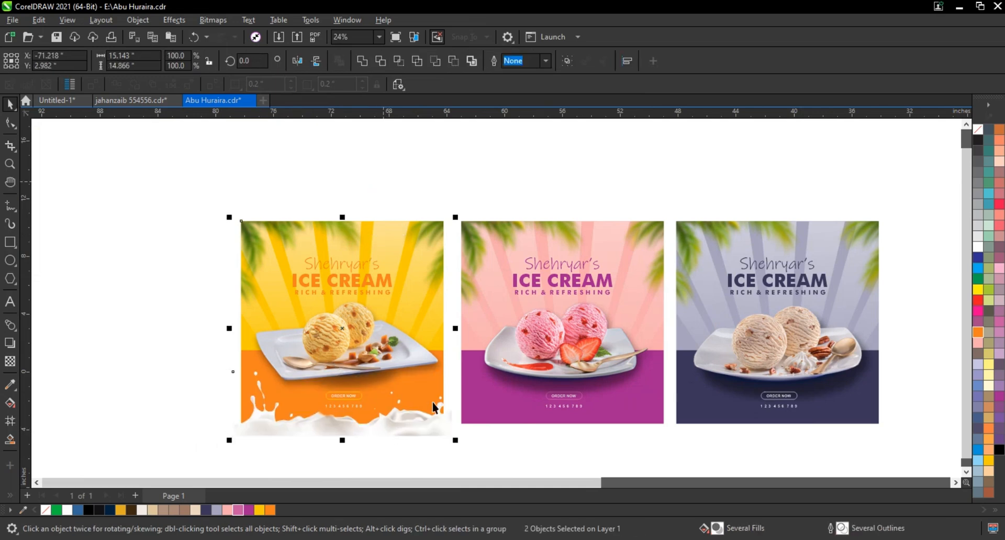
key(Escape)
Duplicate the milk splash onto the pink and purple-grey advertisements, centring each copy horizontally on its backdrop
click(429, 417)
key(KP_Add)
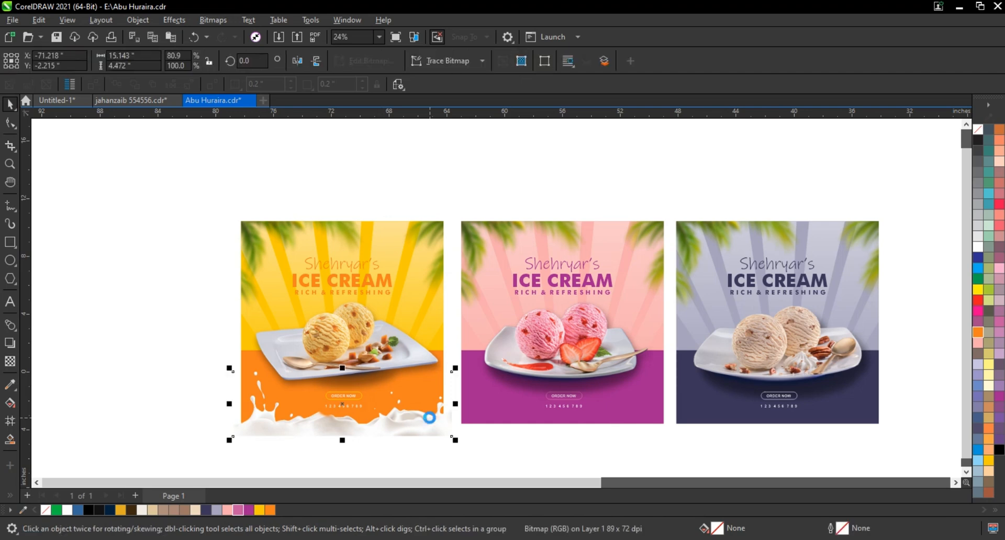
shift+click(493, 411)
key(c)
click(505, 434)
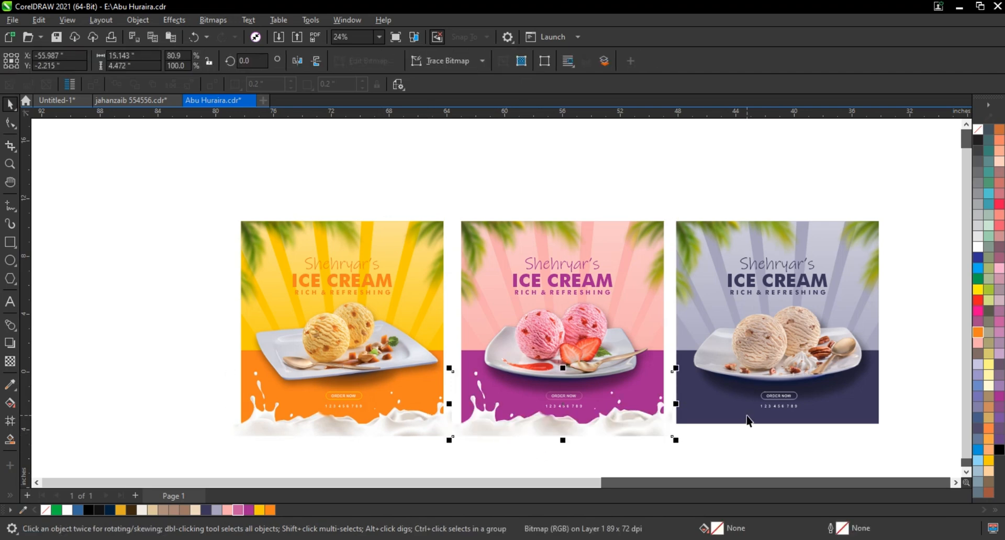
shift+click(749, 420)
key(c)
key(Escape)
PowerClip each milk splash inside the square backdrop of its own advertisement, for the purple-grey, pink and yellow variants
right_click(727, 430)
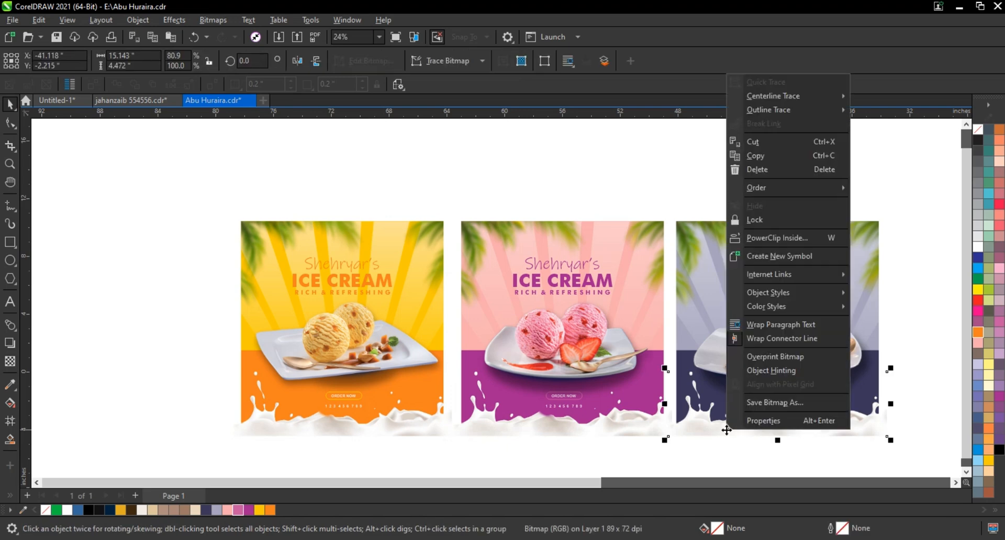
click(777, 237)
click(732, 293)
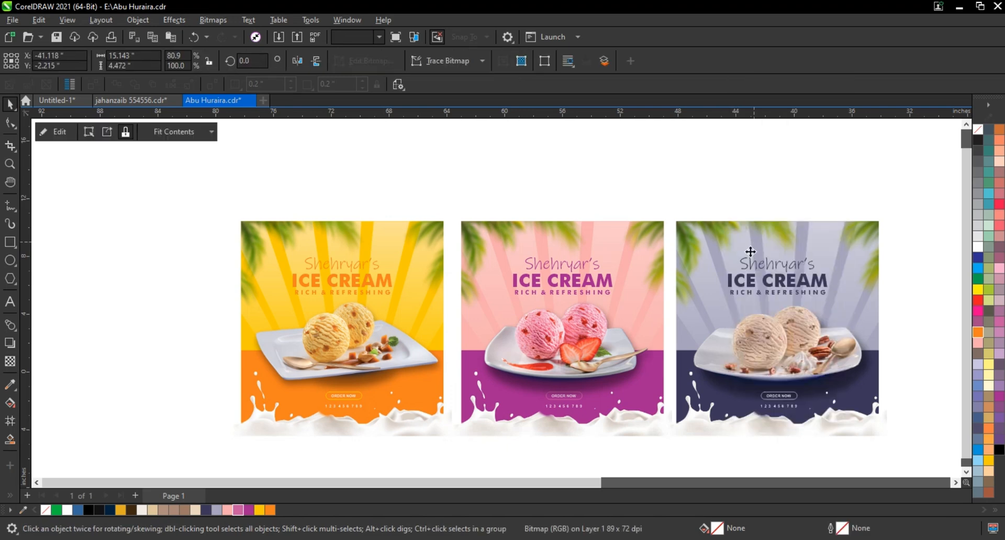
right_click(625, 422)
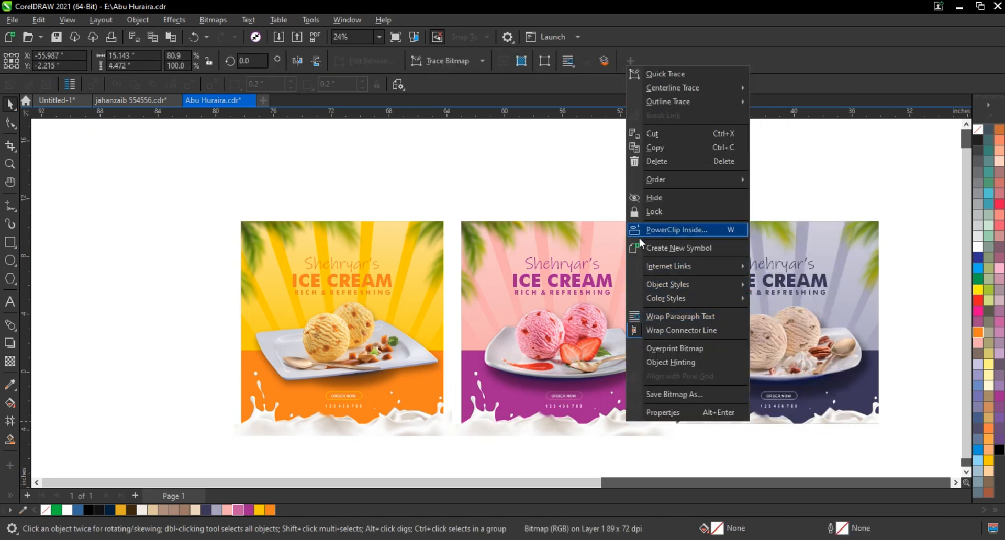
click(677, 229)
click(639, 235)
right_click(371, 422)
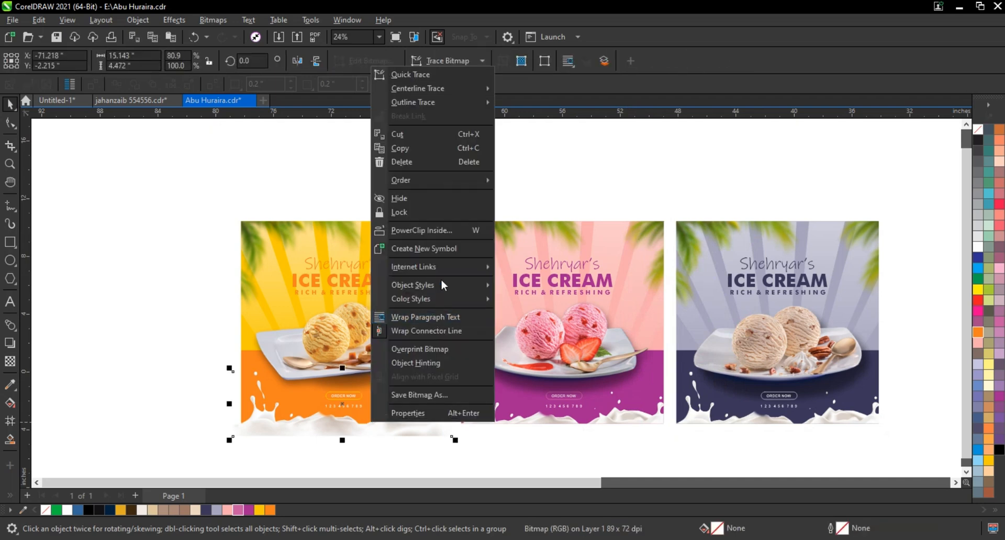
click(445, 232)
click(421, 244)
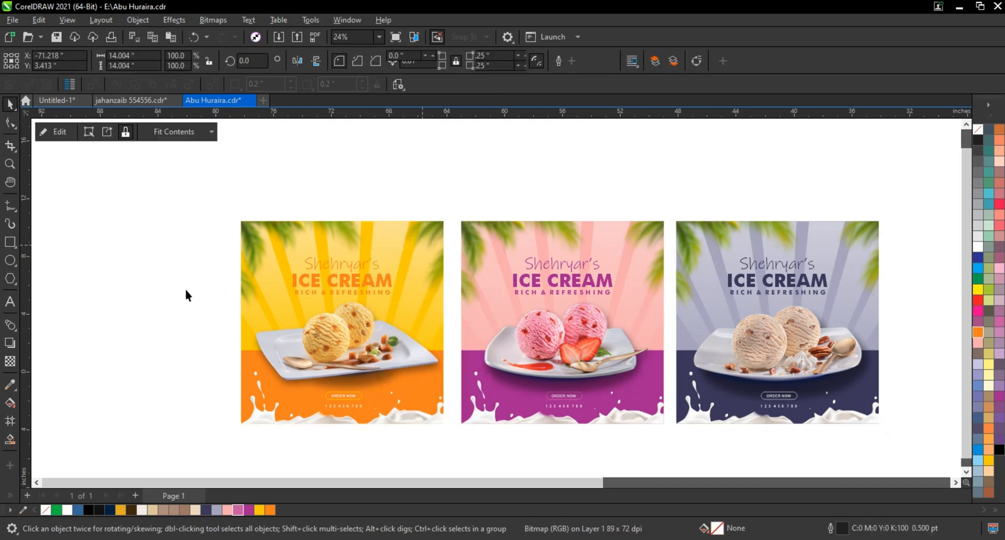
Fit the three advertisements with their clipped milk splashes to the view for checking
drag(197, 195, 893, 465)
drag(899, 456, 892, 464)
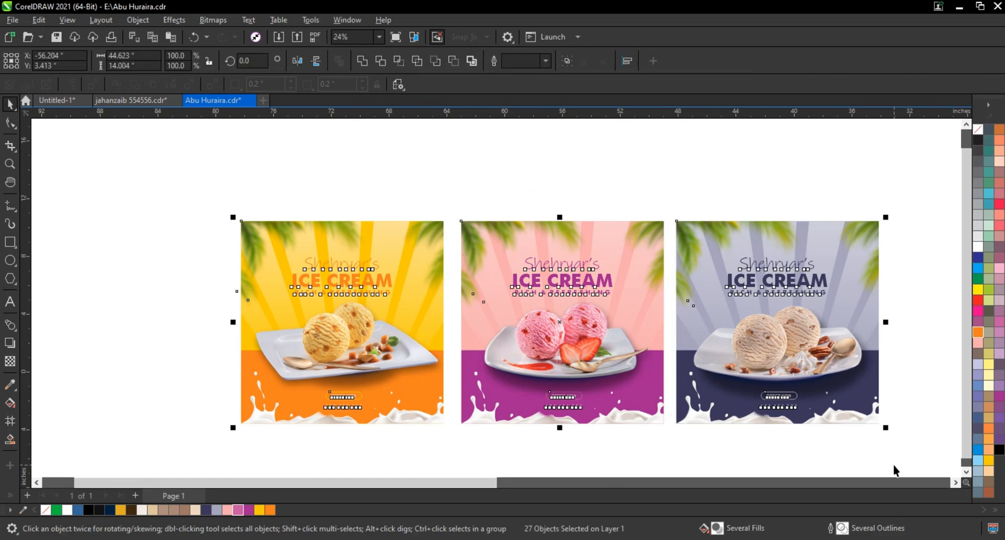
key(shift+F2)
click(867, 464)
click(887, 404)
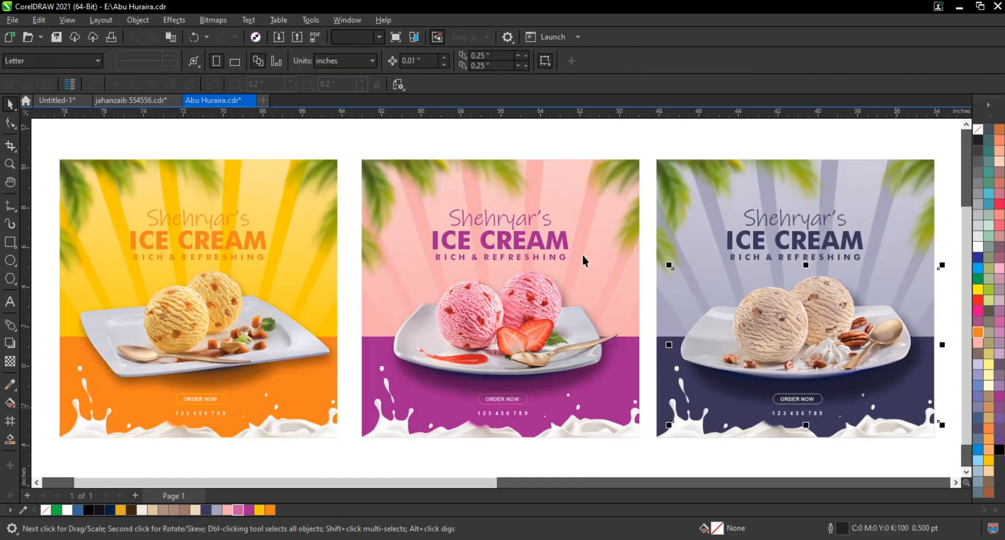
click(681, 205)
shift+click(614, 193)
shift+click(324, 210)
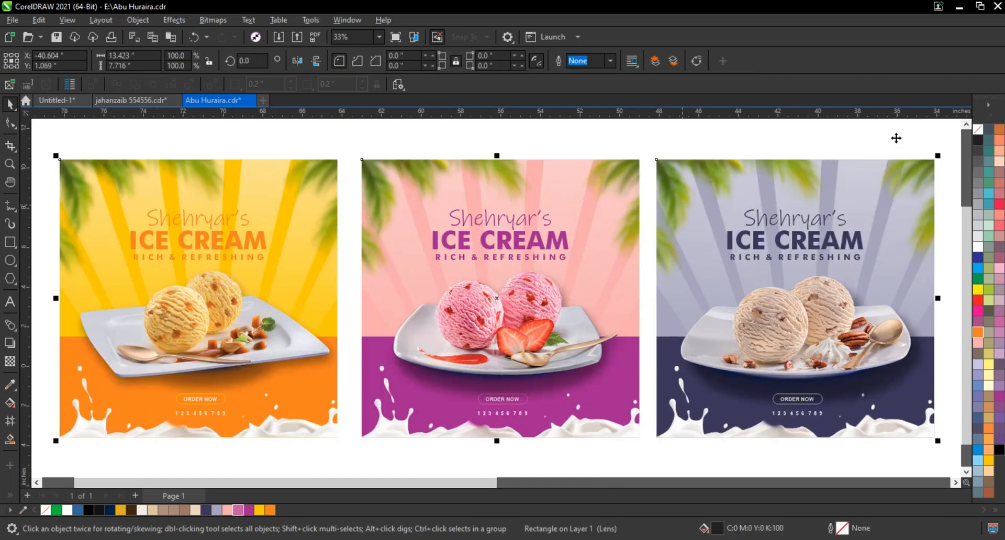
click(737, 132)
scroll(826, 309, down, 1)
key(ctrl+z)
key(F4)
key(Escape)
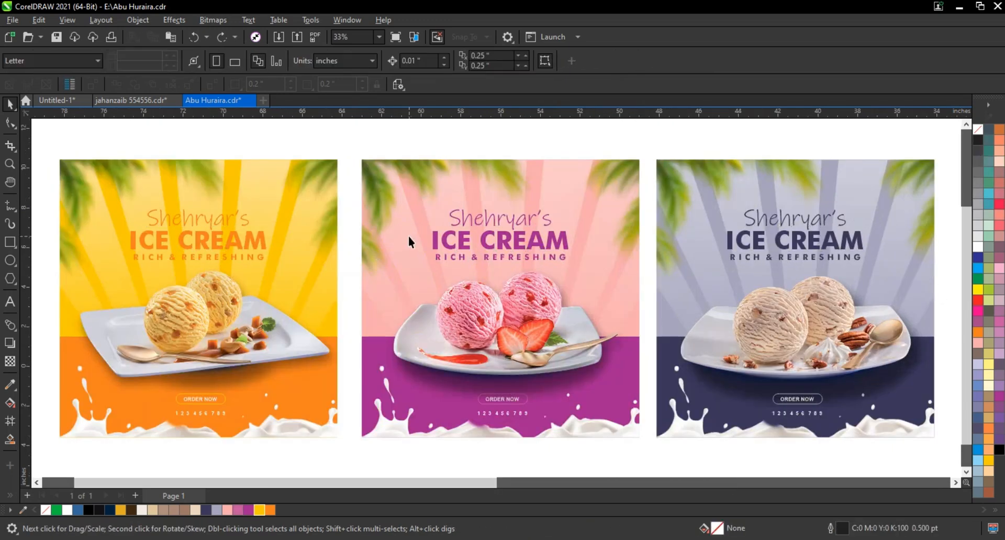
Frame the three finished advertisements and show them in full-screen preview
scroll(410, 239, down, 1)
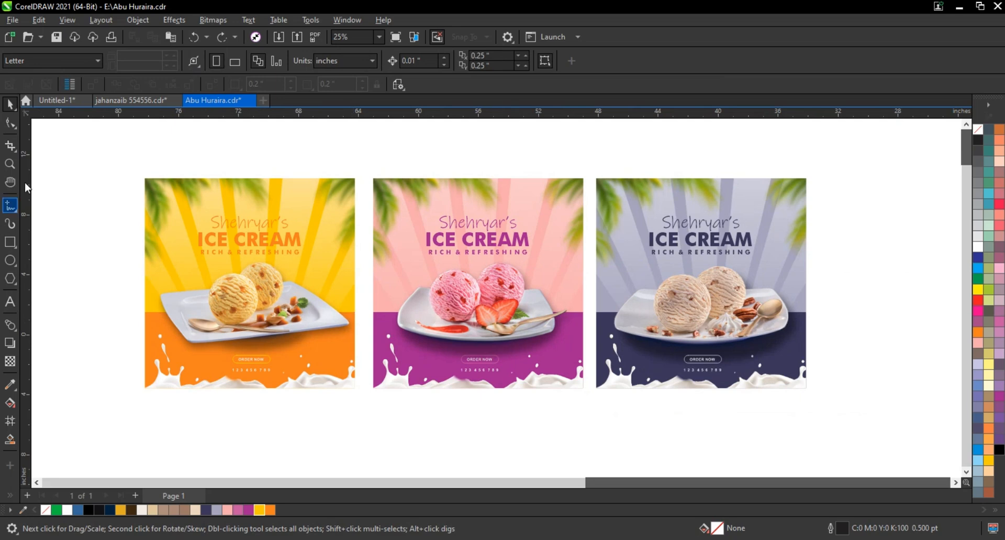
click(12, 165)
drag(121, 168, 848, 417)
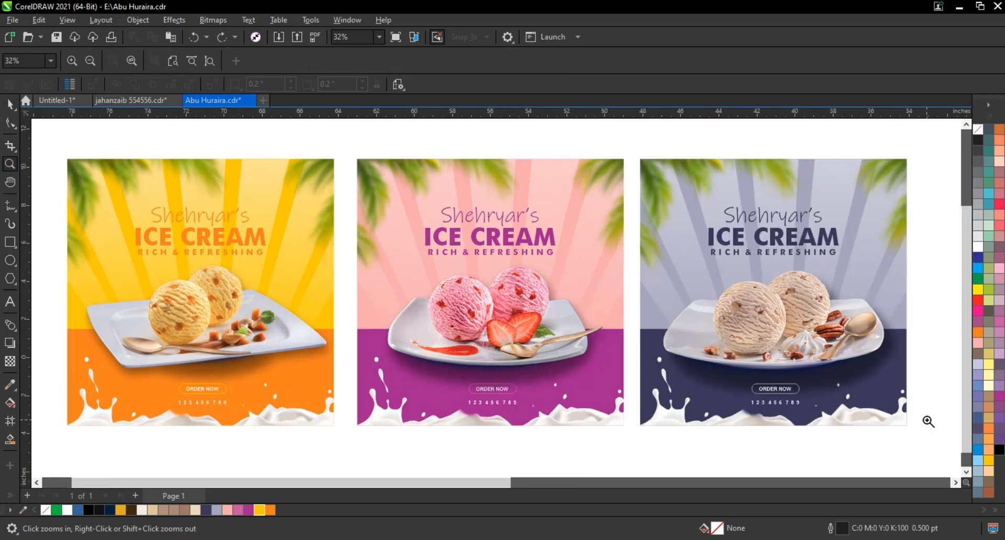
key(F9)
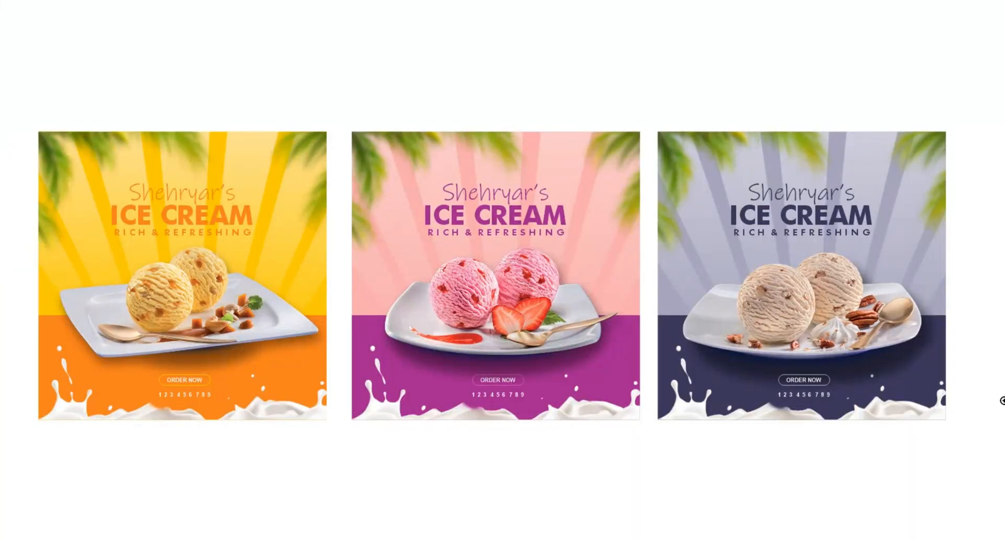